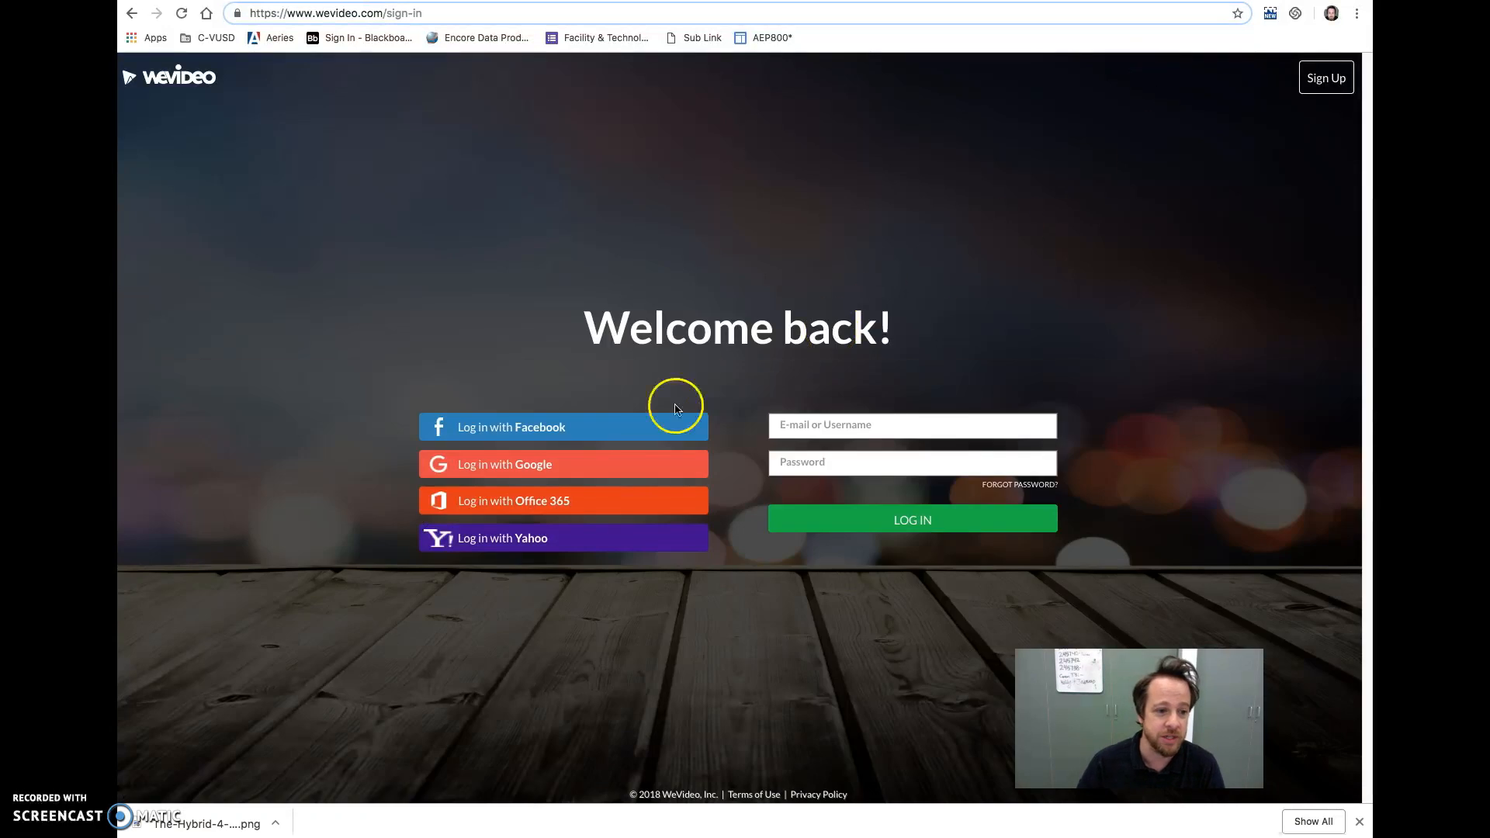
Step: Log in with the Google account and create a new video edit from the dashboard
left_click(519, 469)
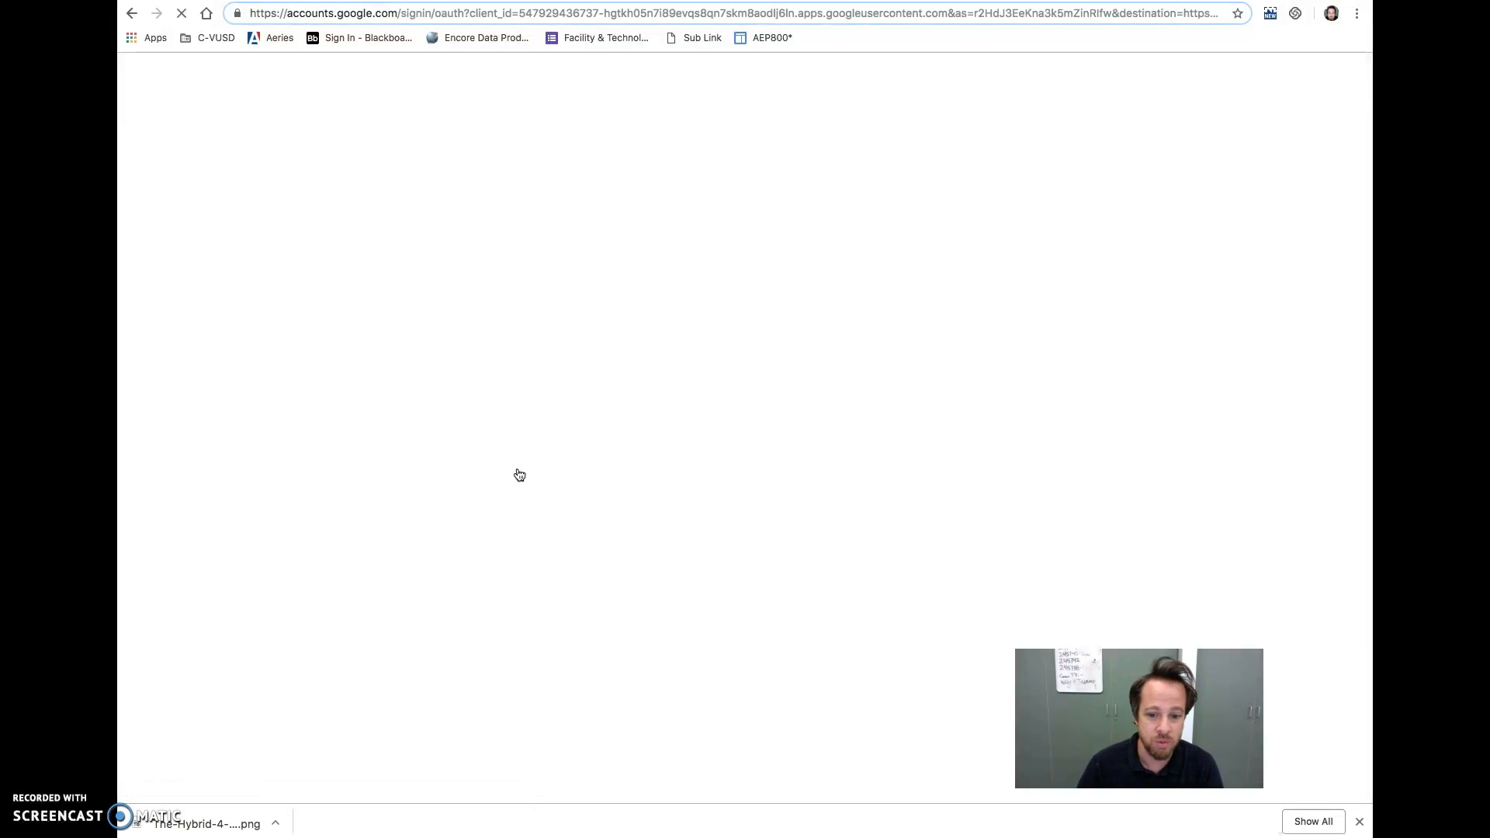
left_click(660, 426)
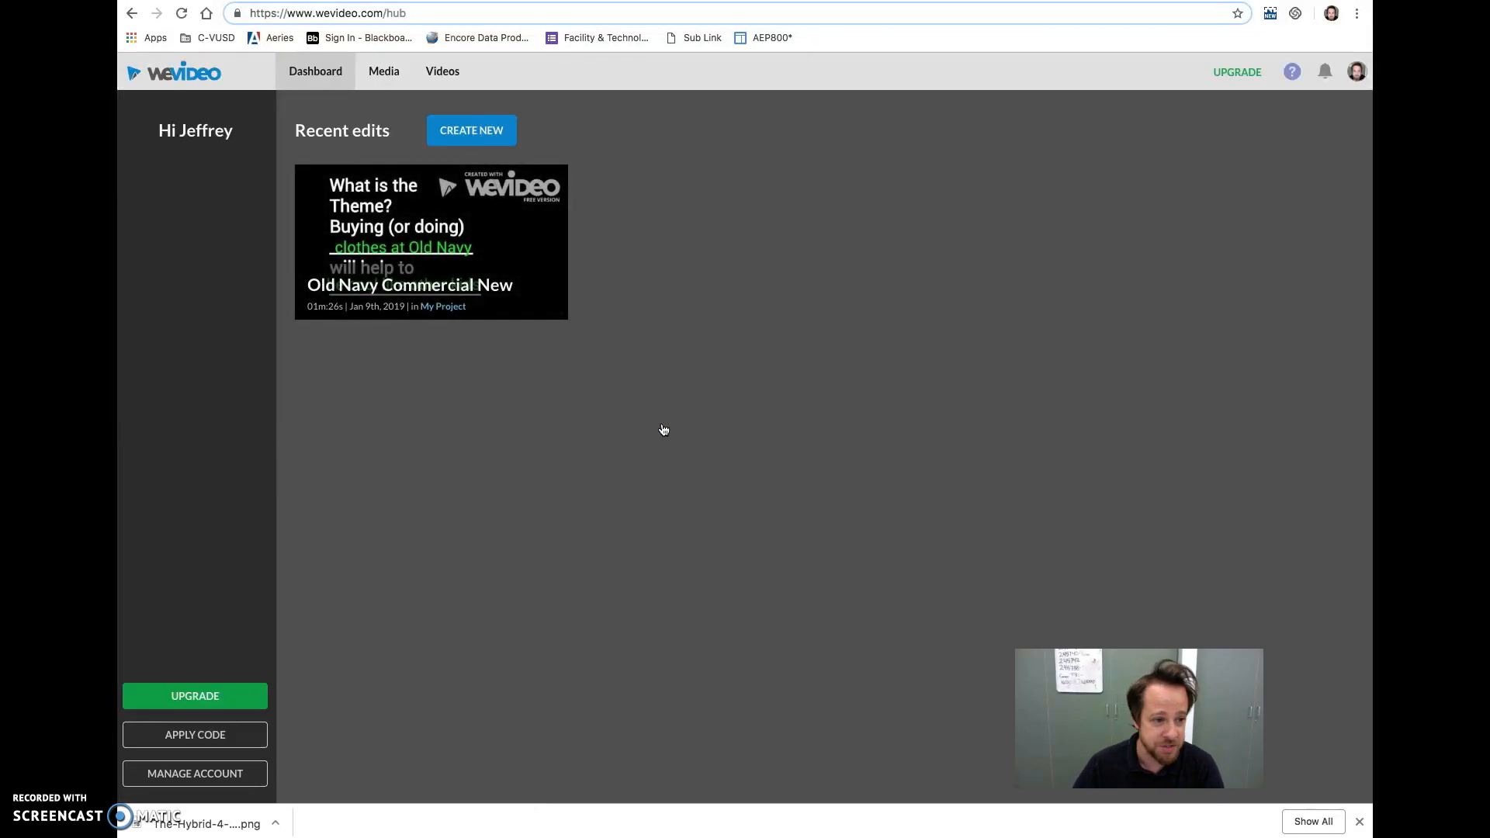
mouse_move(516, 301)
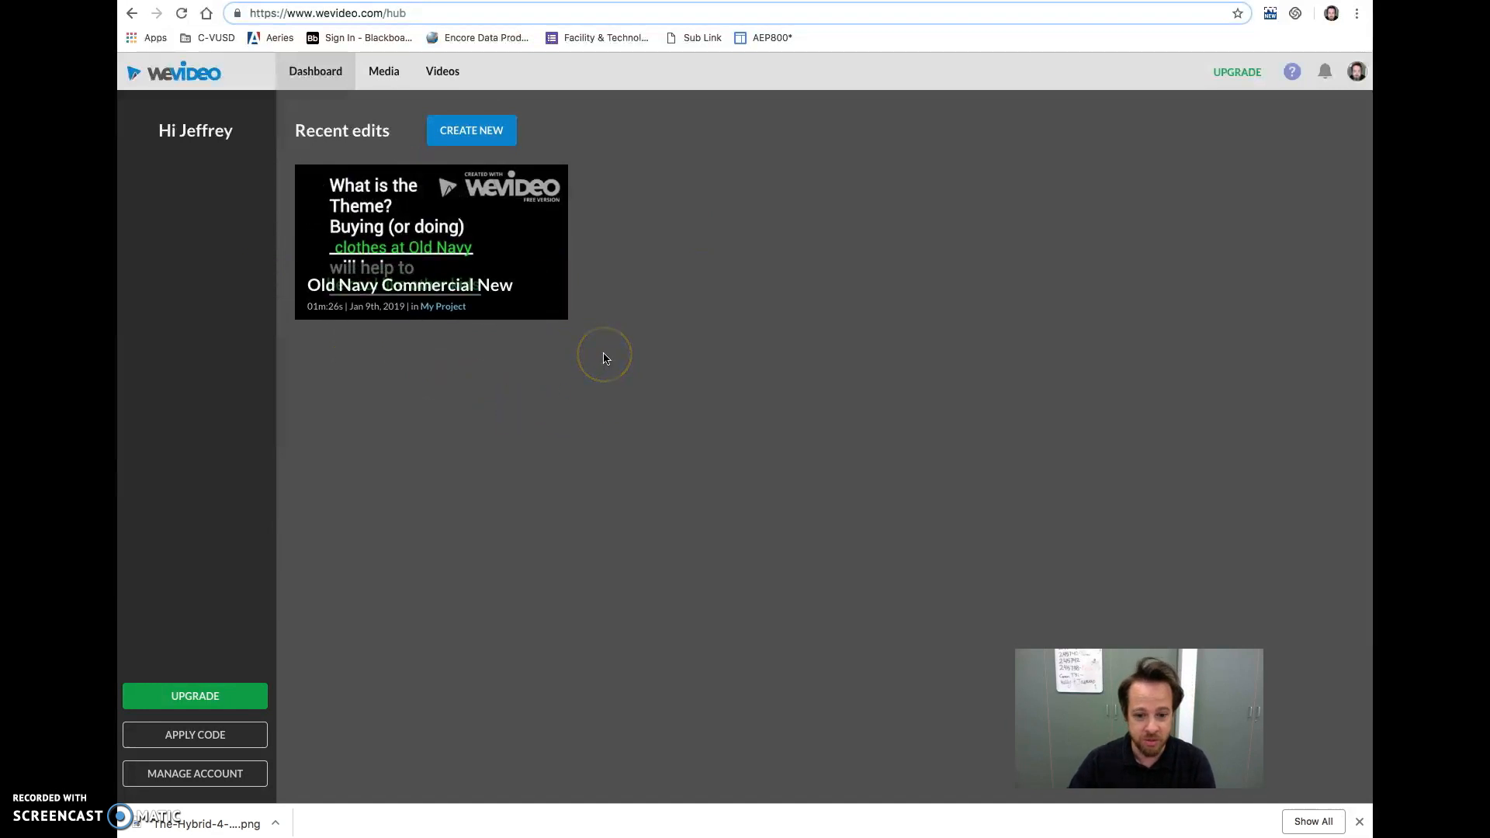
left_click(483, 137)
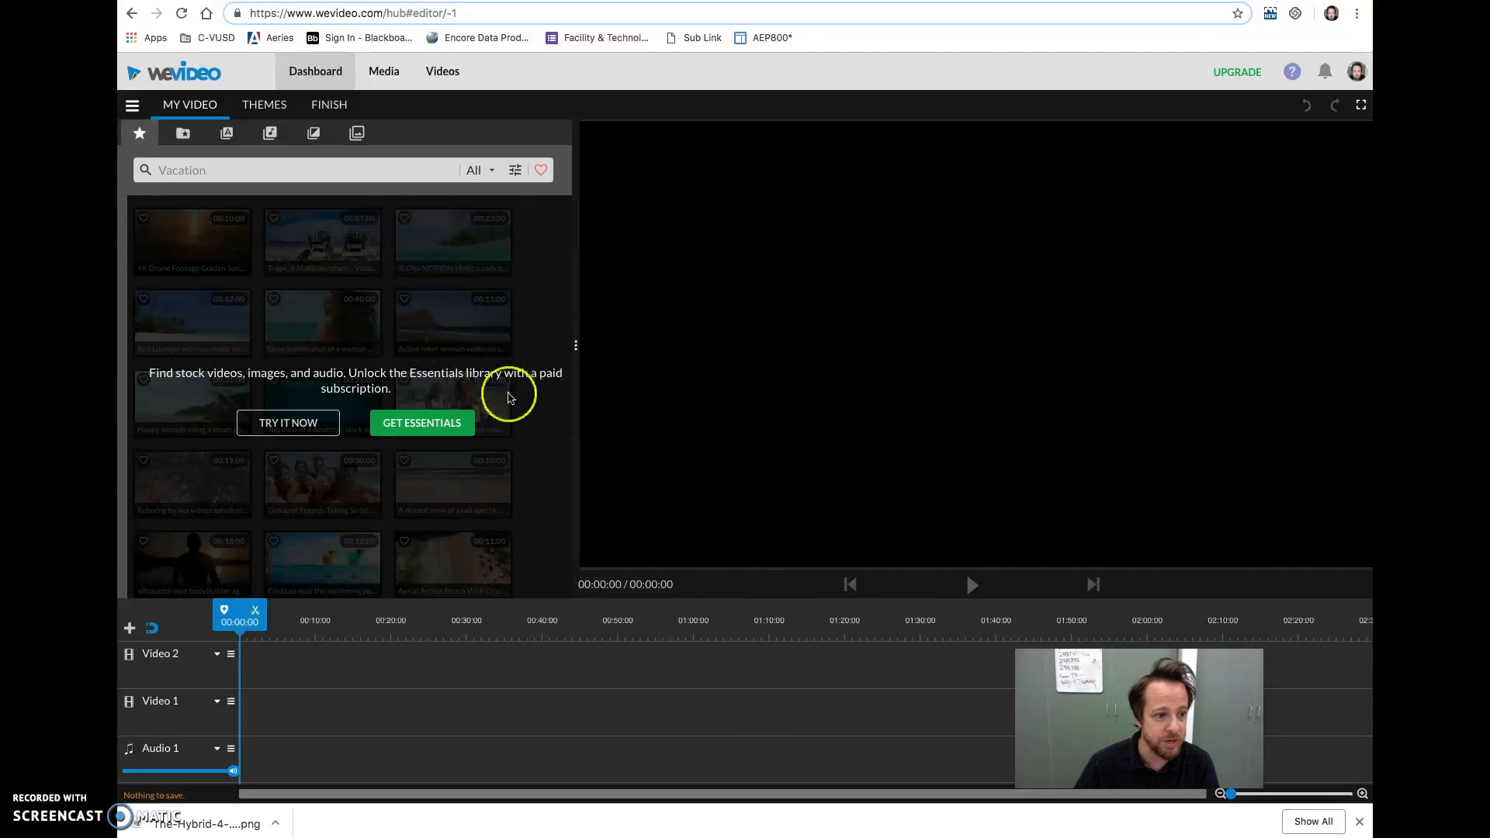
Step: Examine the trial stock library, the media import options and the Starter text titles, previewing the Basic - Lower third title
left_click(274, 426)
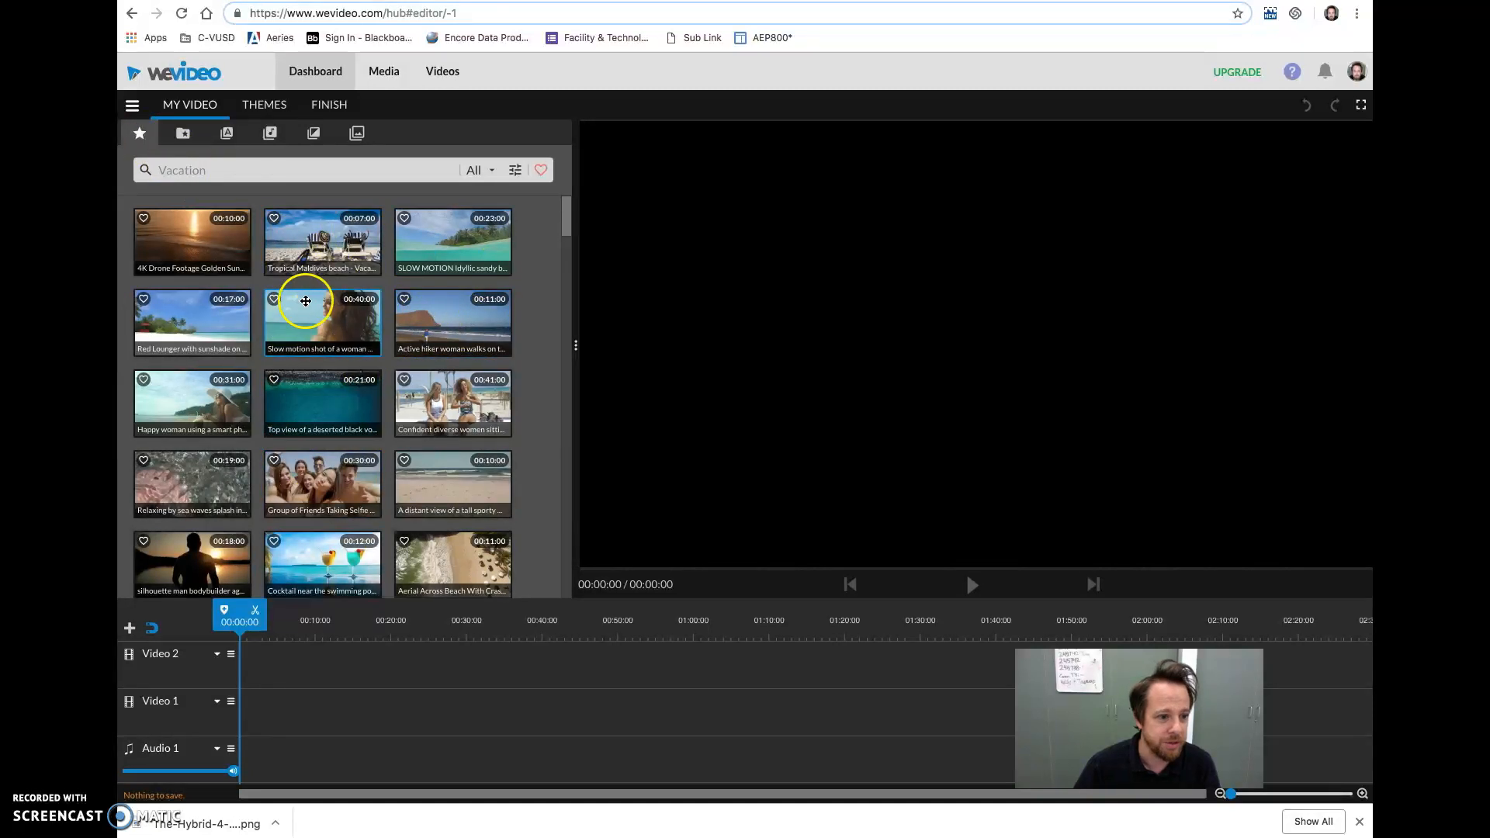
left_click(183, 135)
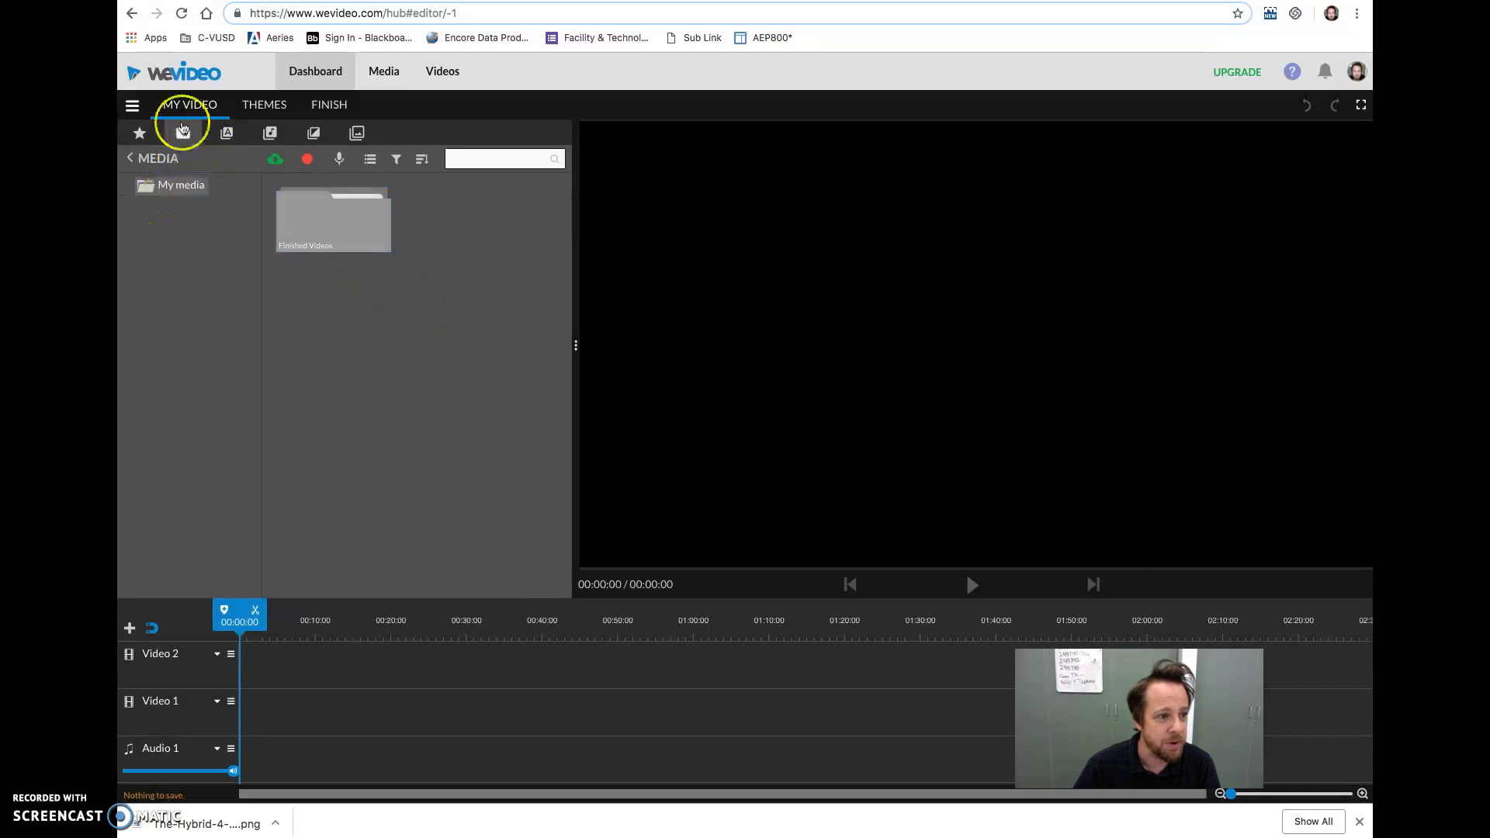
left_click(275, 160)
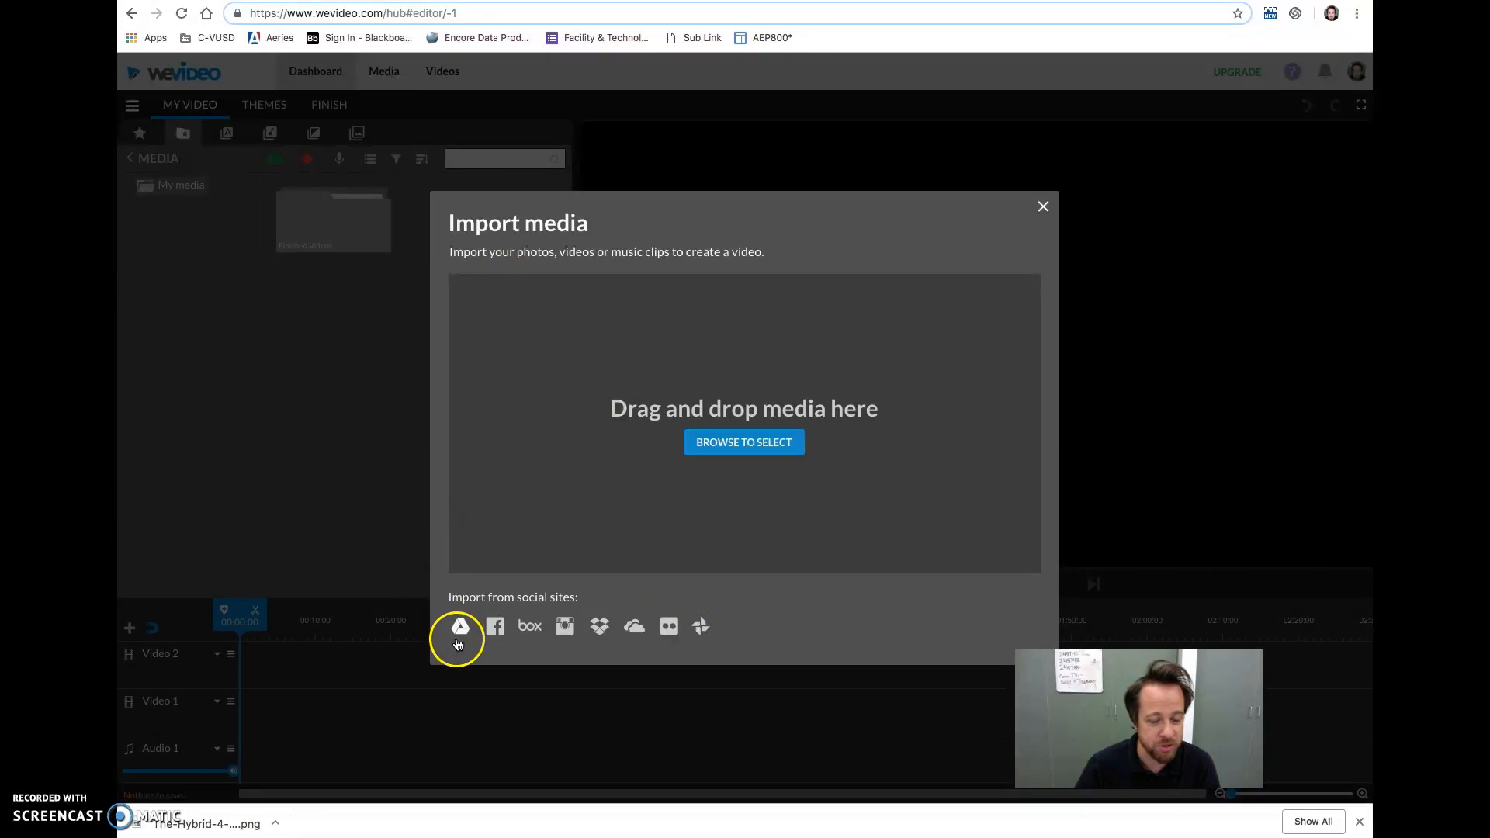
left_click(1044, 207)
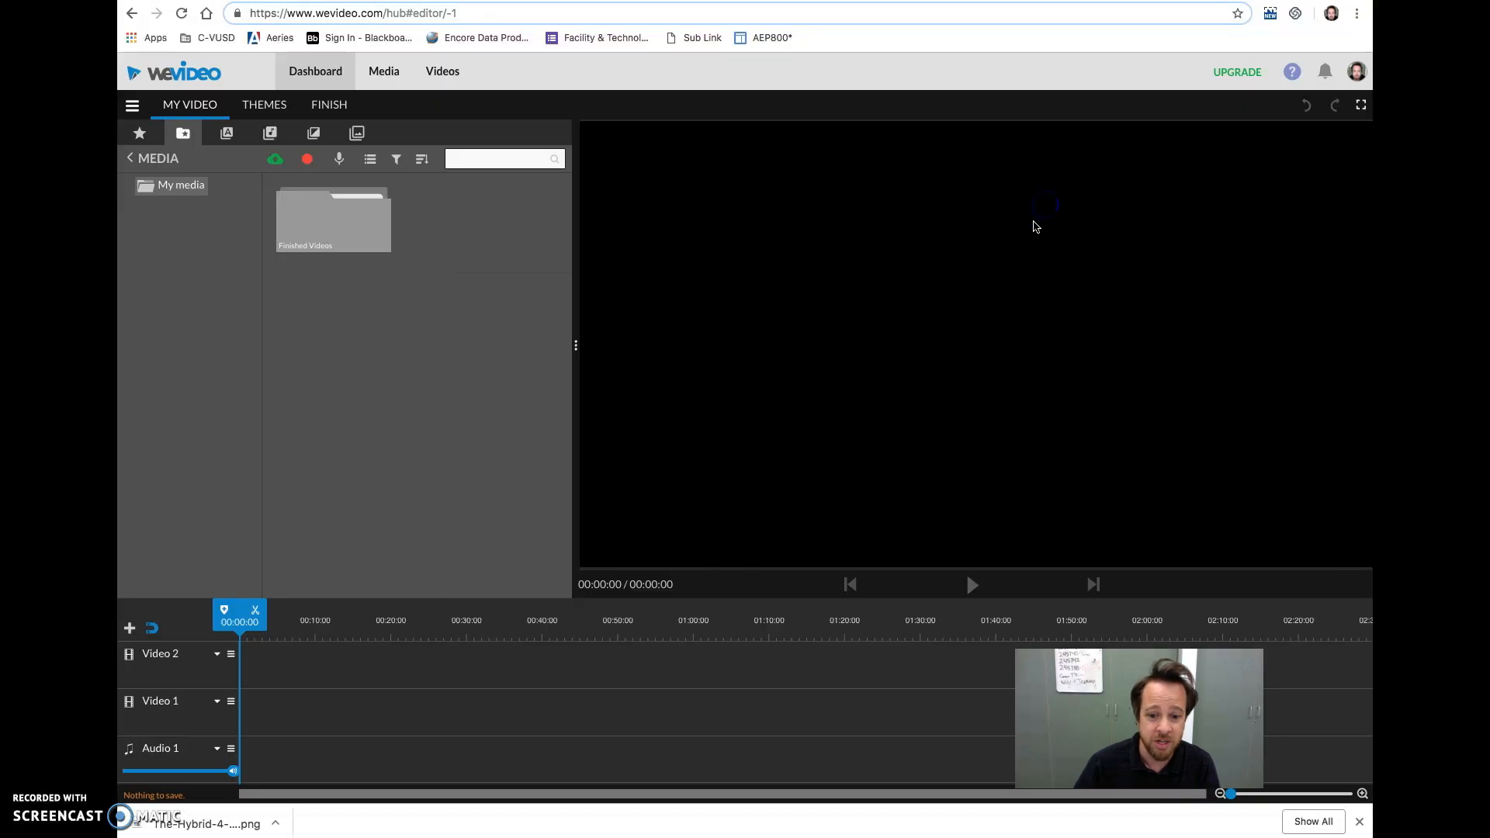
left_click(229, 134)
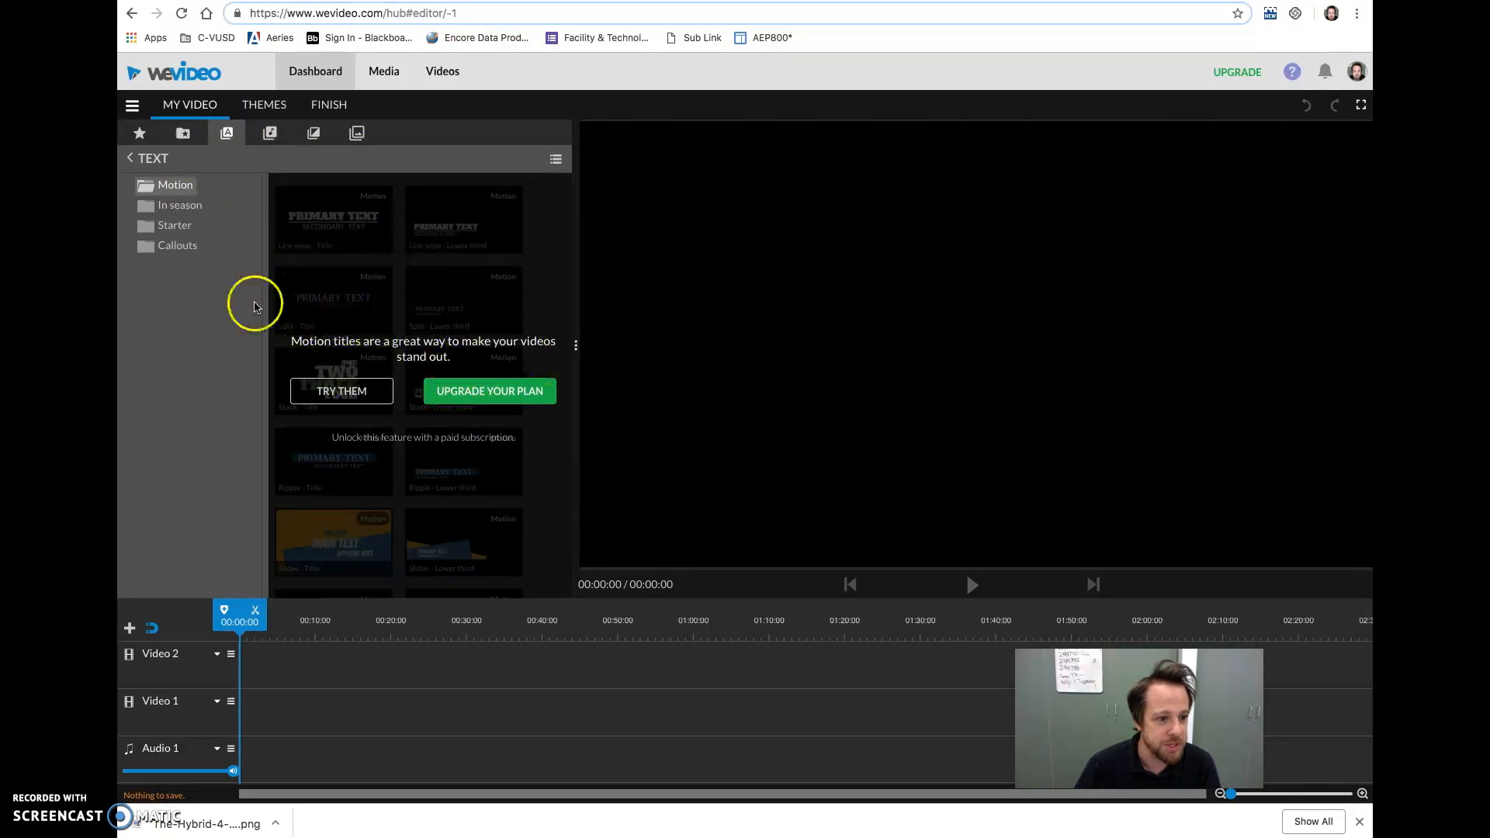
left_click(173, 225)
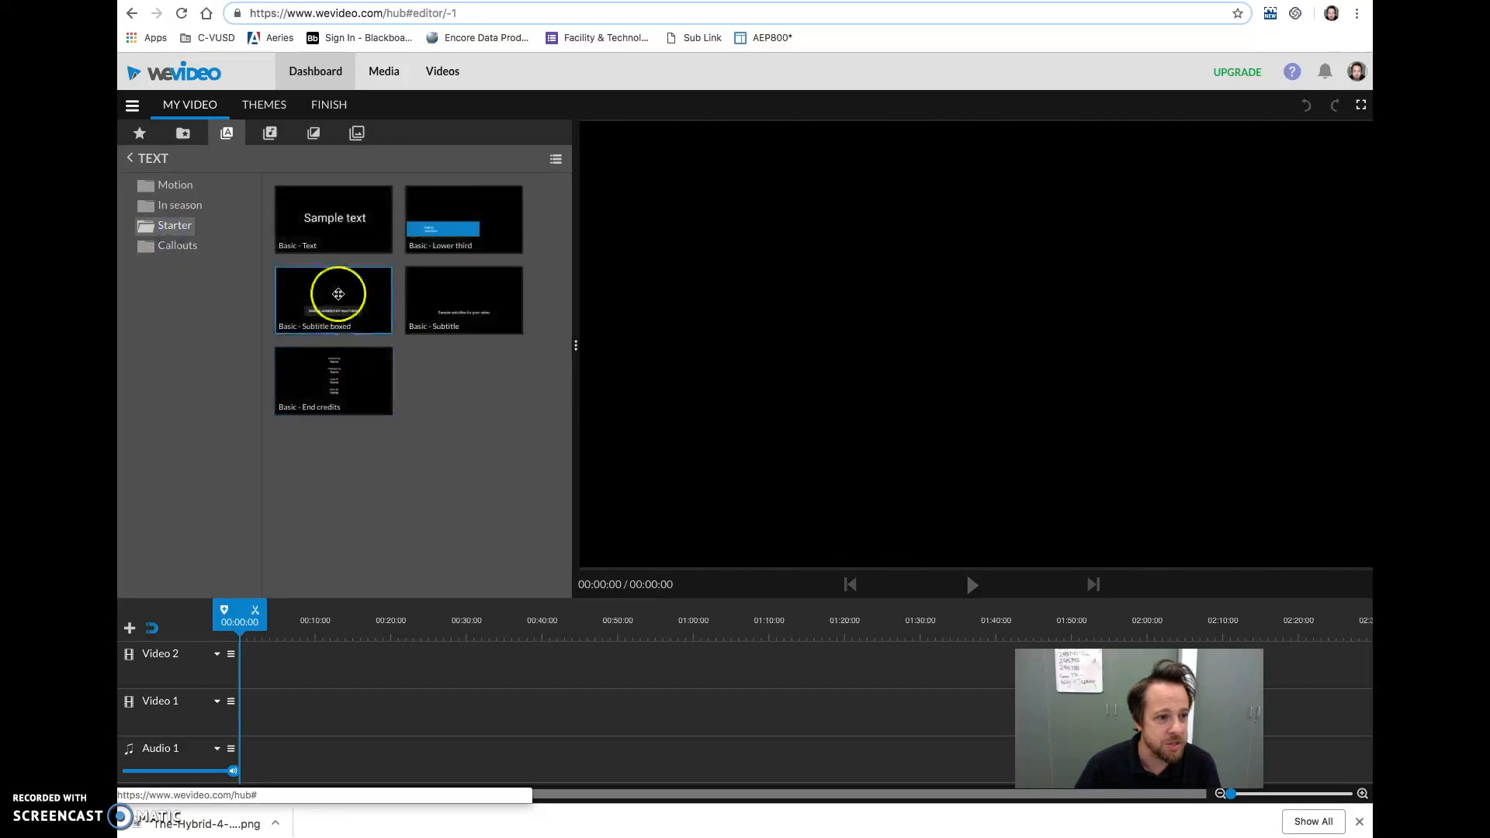
left_click(463, 247)
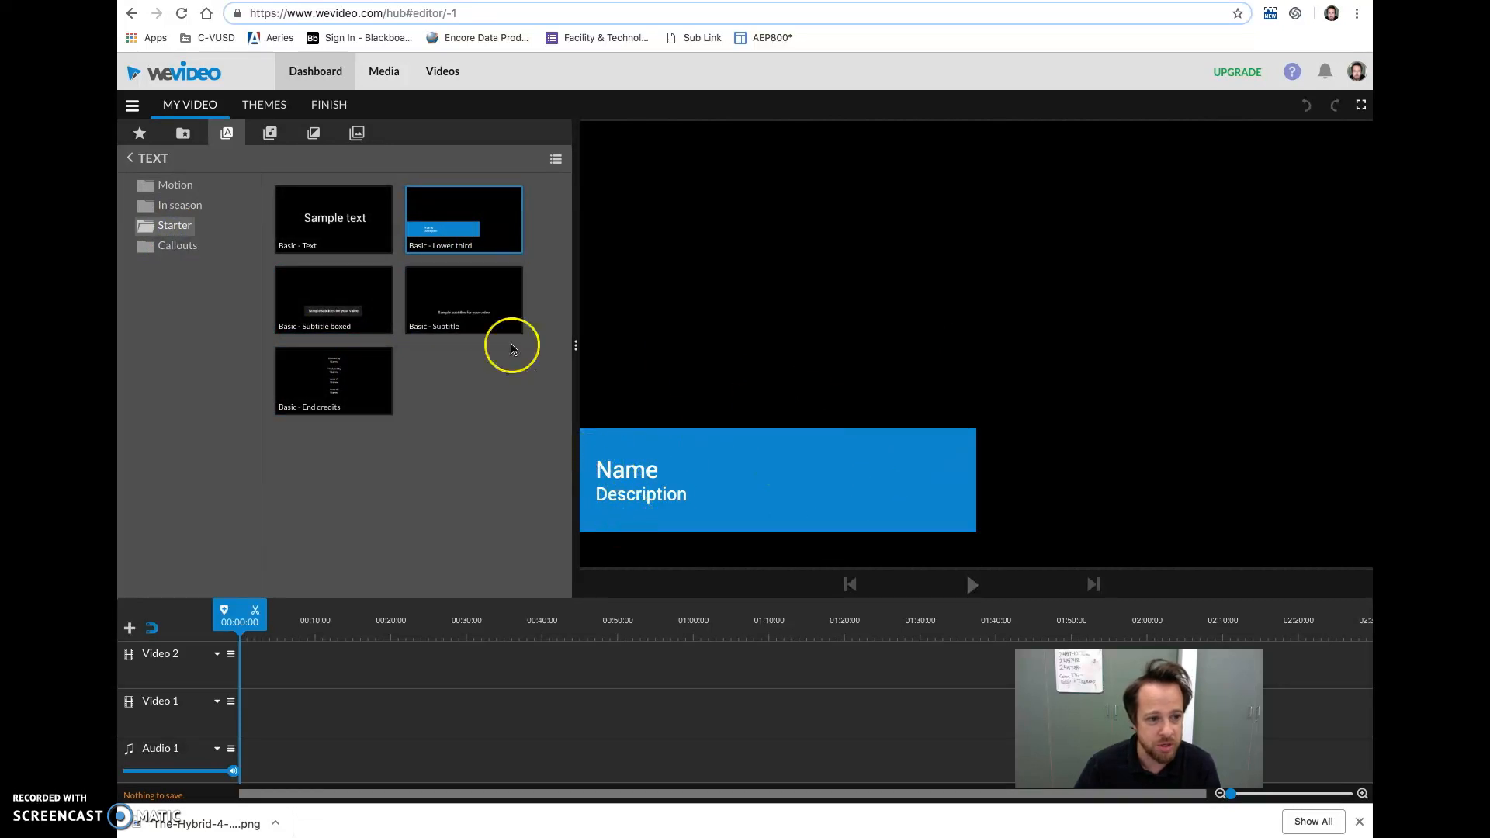
Step: Browse the audio, transitions and graphics libraries, including sound effects, free and premium music, frames and backgrounds
left_click(269, 135)
left_click(200, 208)
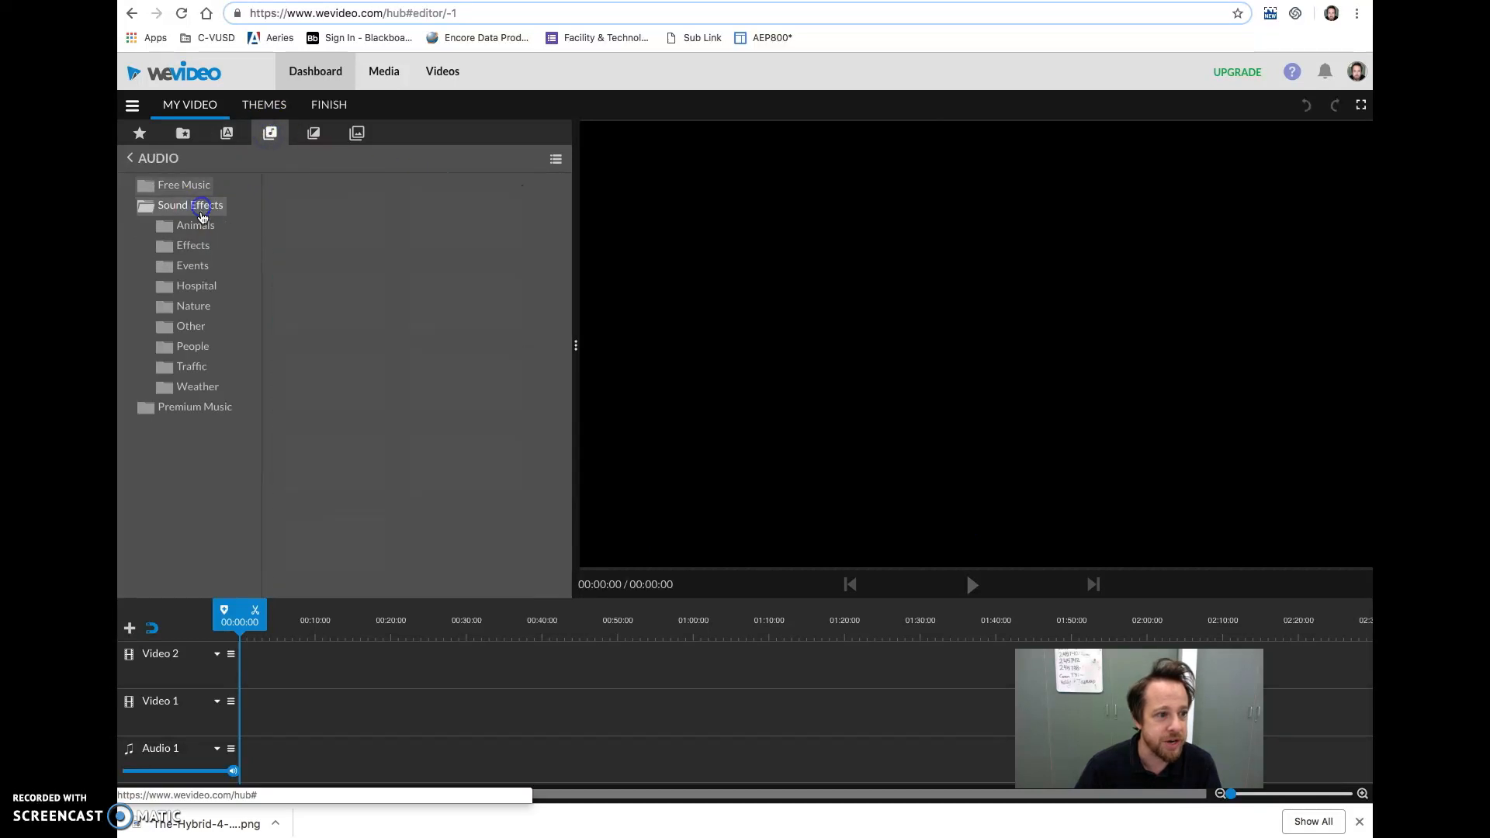
left_click(192, 185)
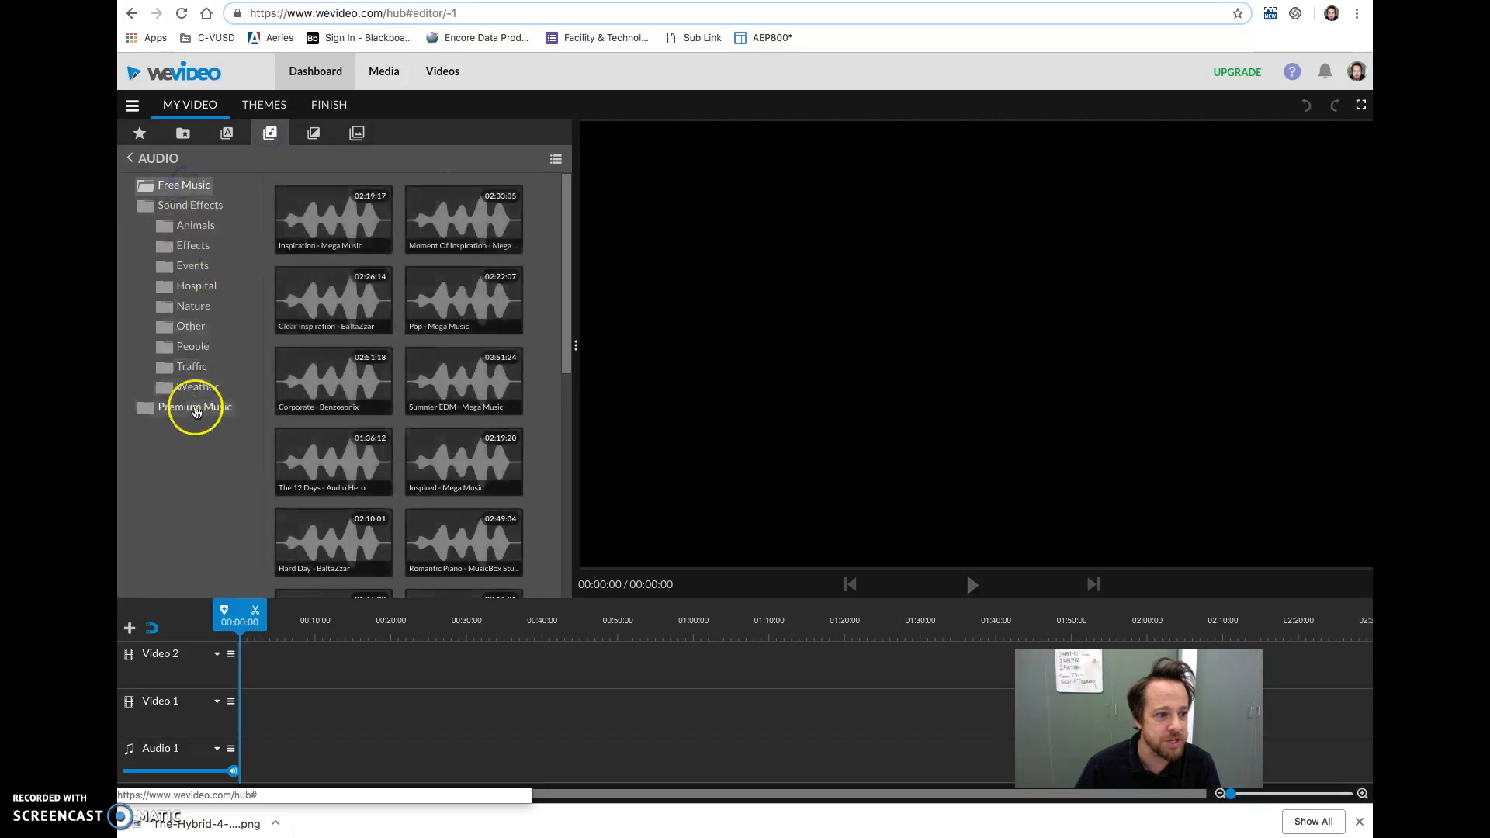
left_click(196, 412)
left_click(179, 184)
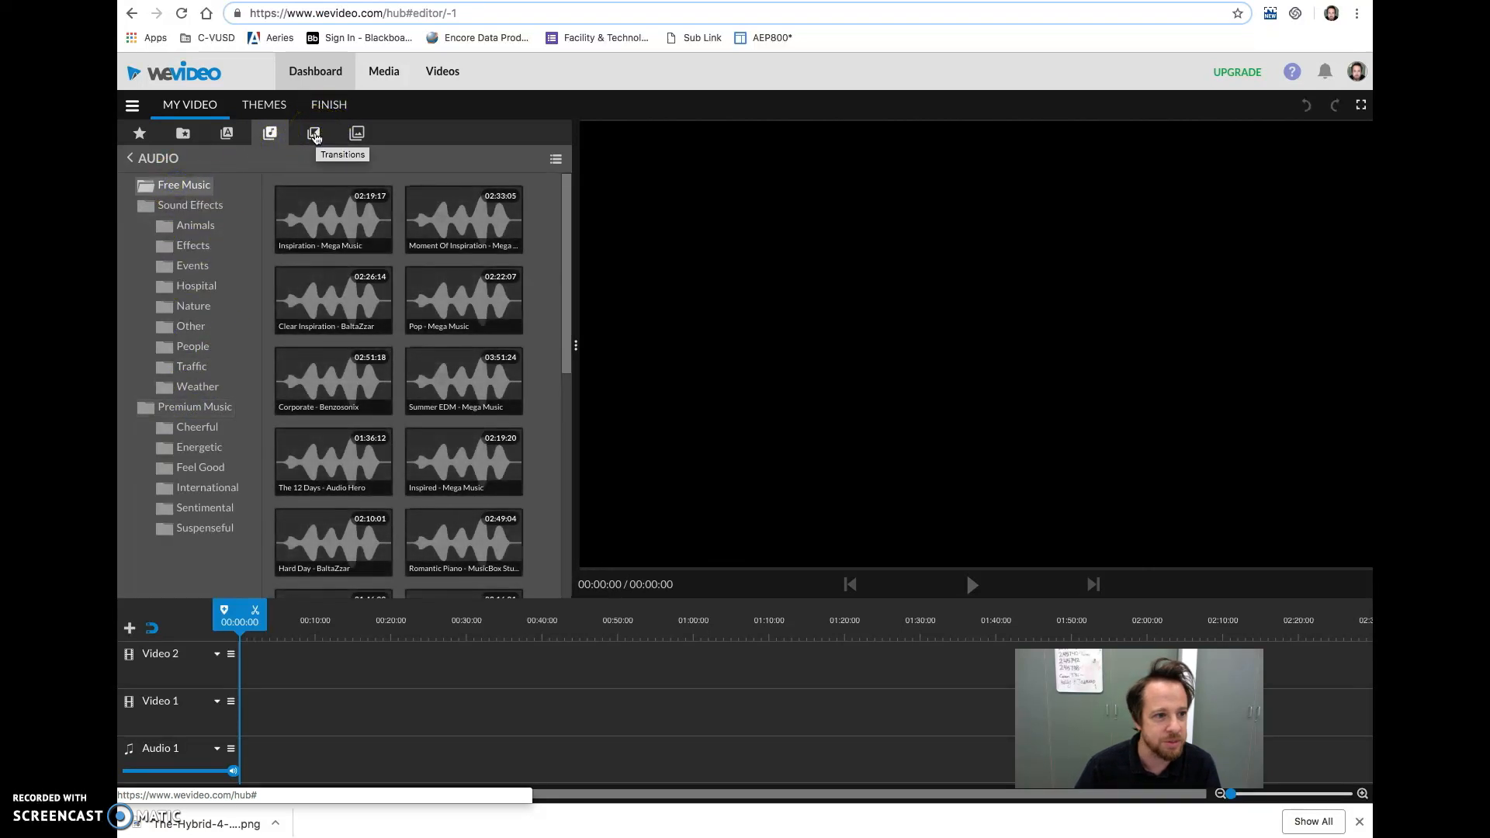
left_click(315, 134)
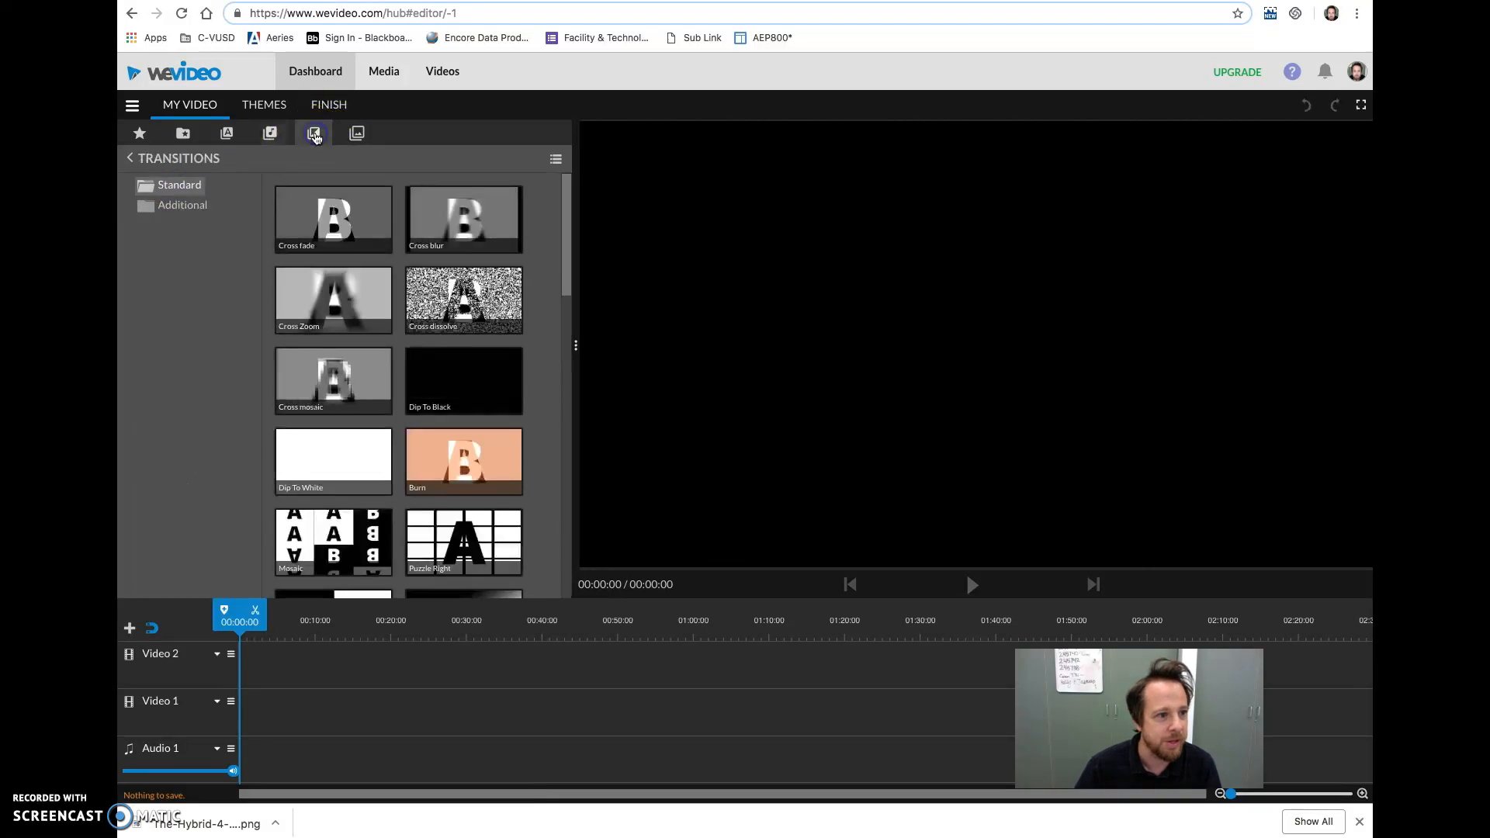
left_click(358, 135)
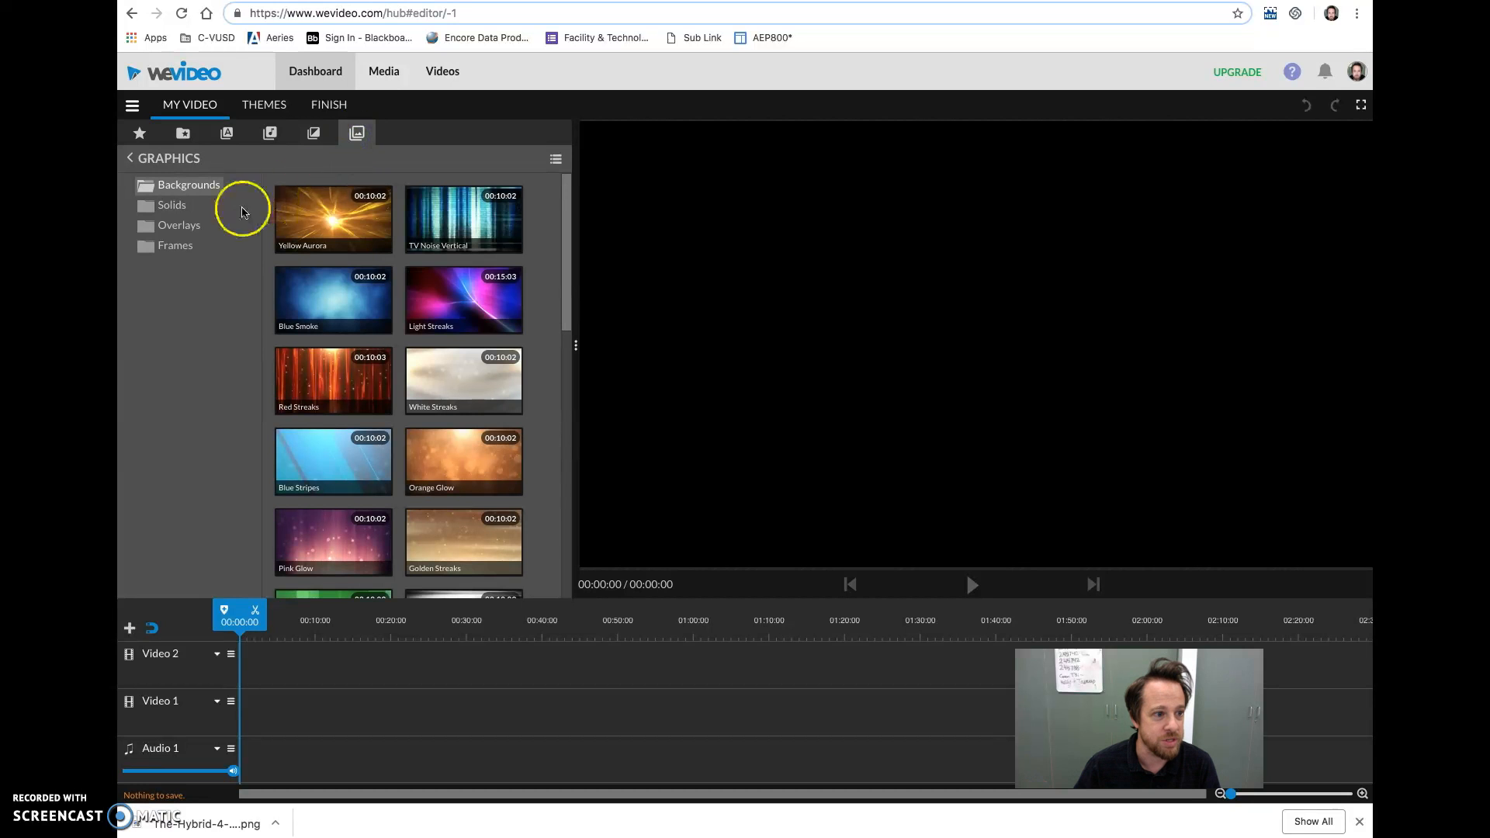
left_click(175, 245)
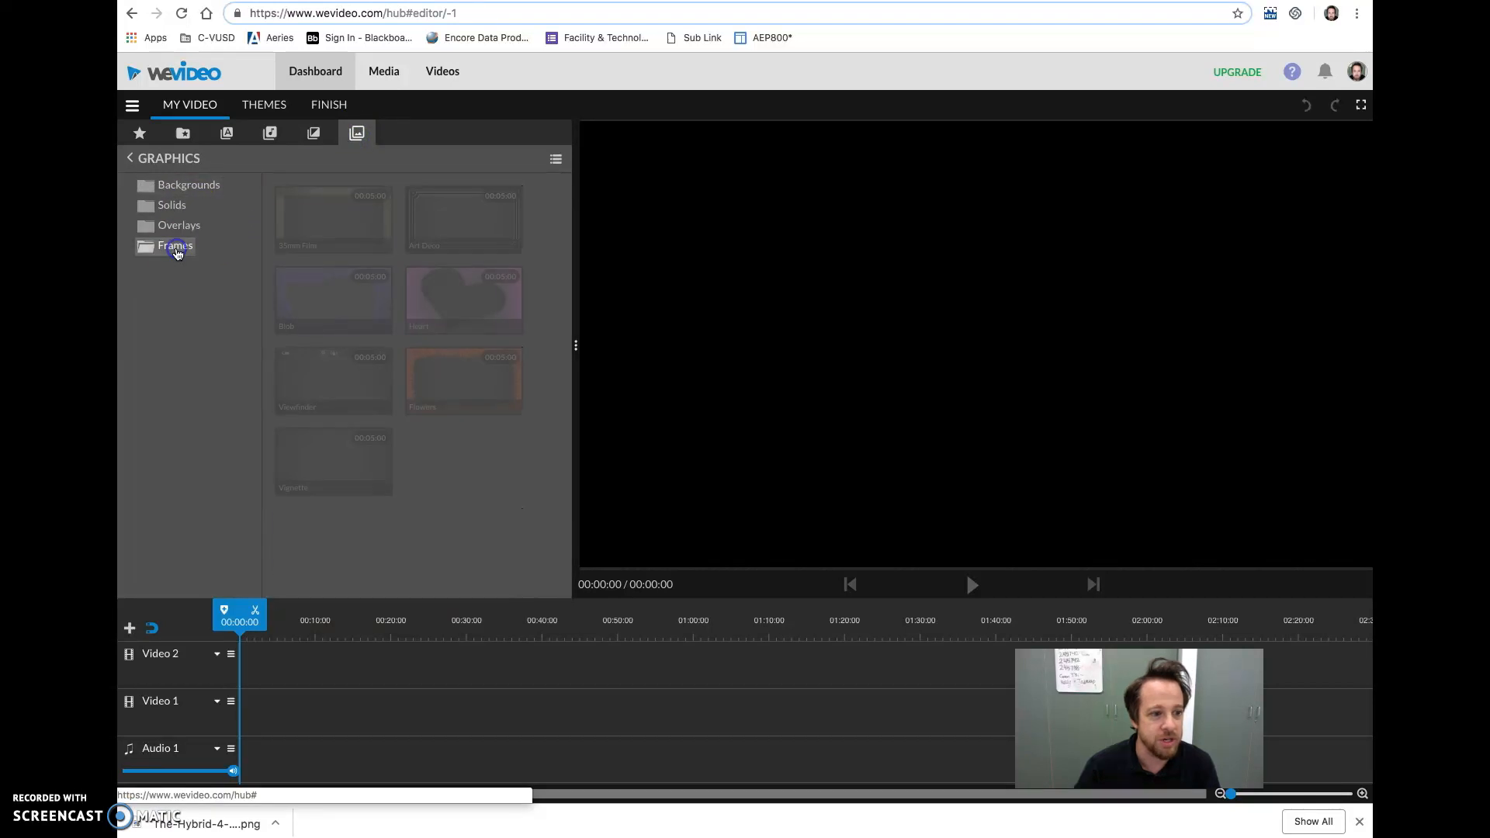
left_click(181, 192)
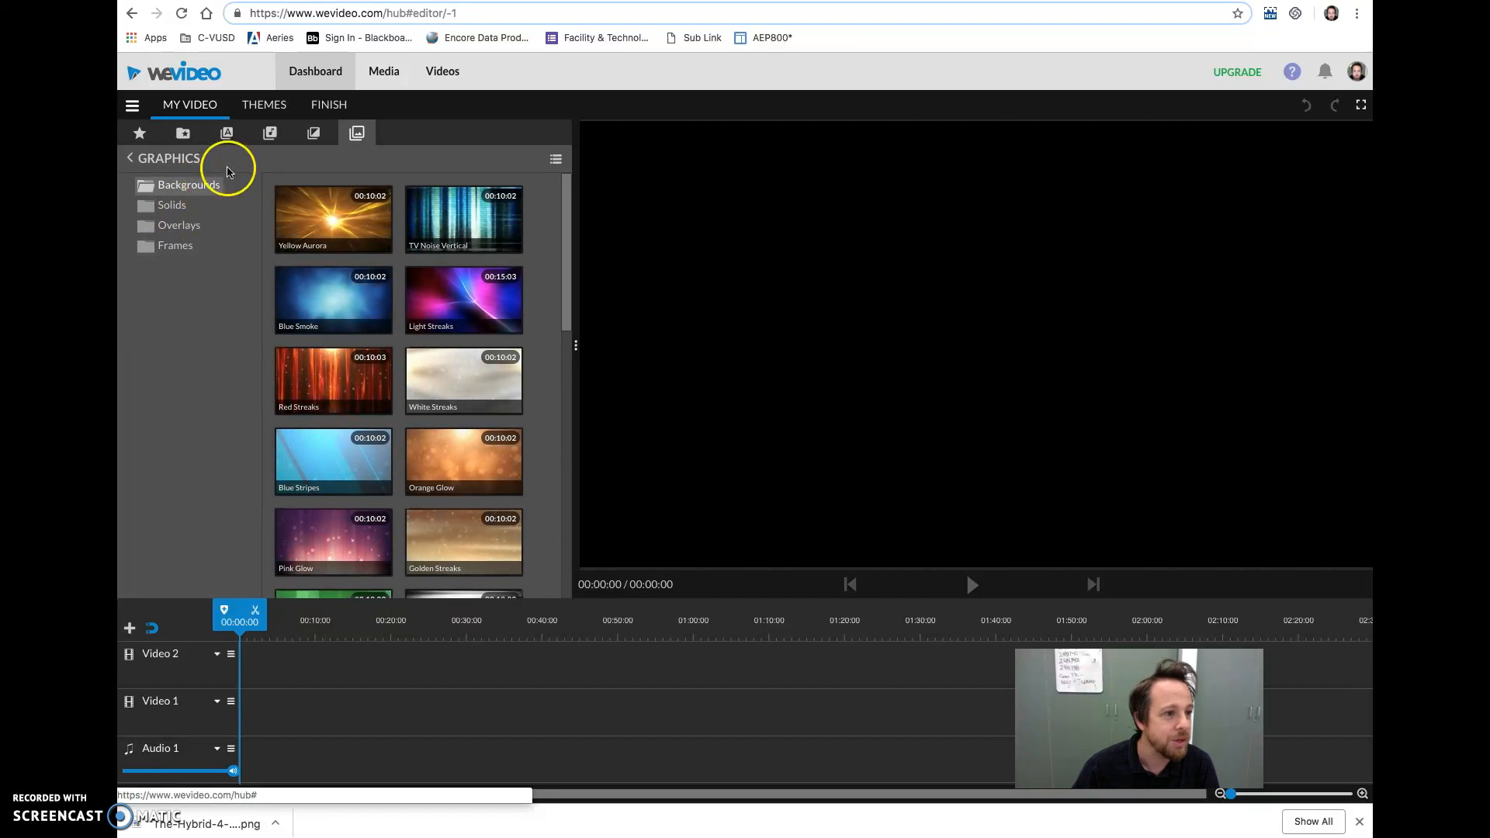
Step: Preview the Group of Friends Taking Selfie stock clip and place it at the start of Video 1
left_click(141, 135)
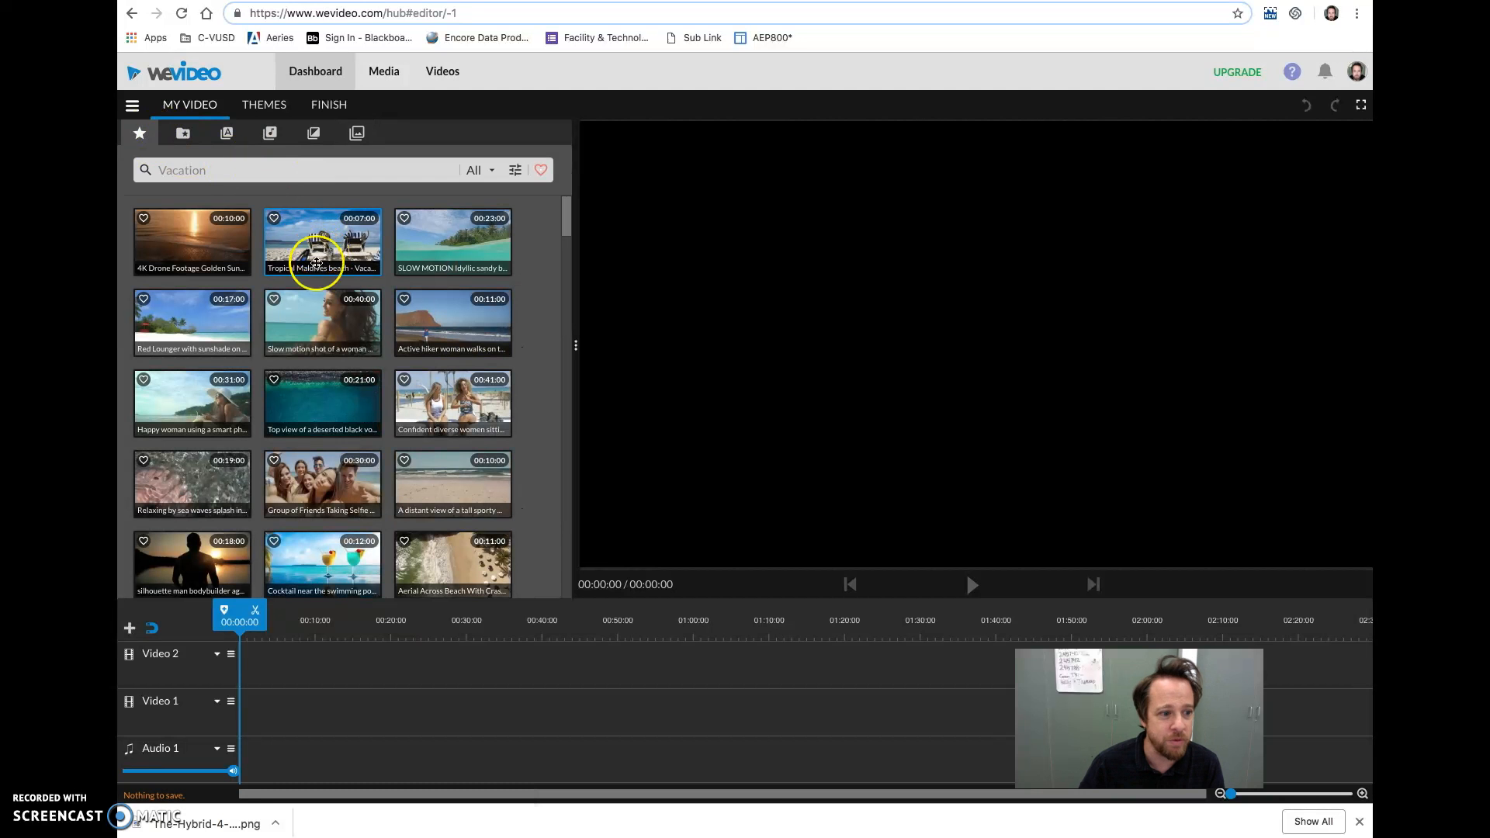
left_click(306, 486)
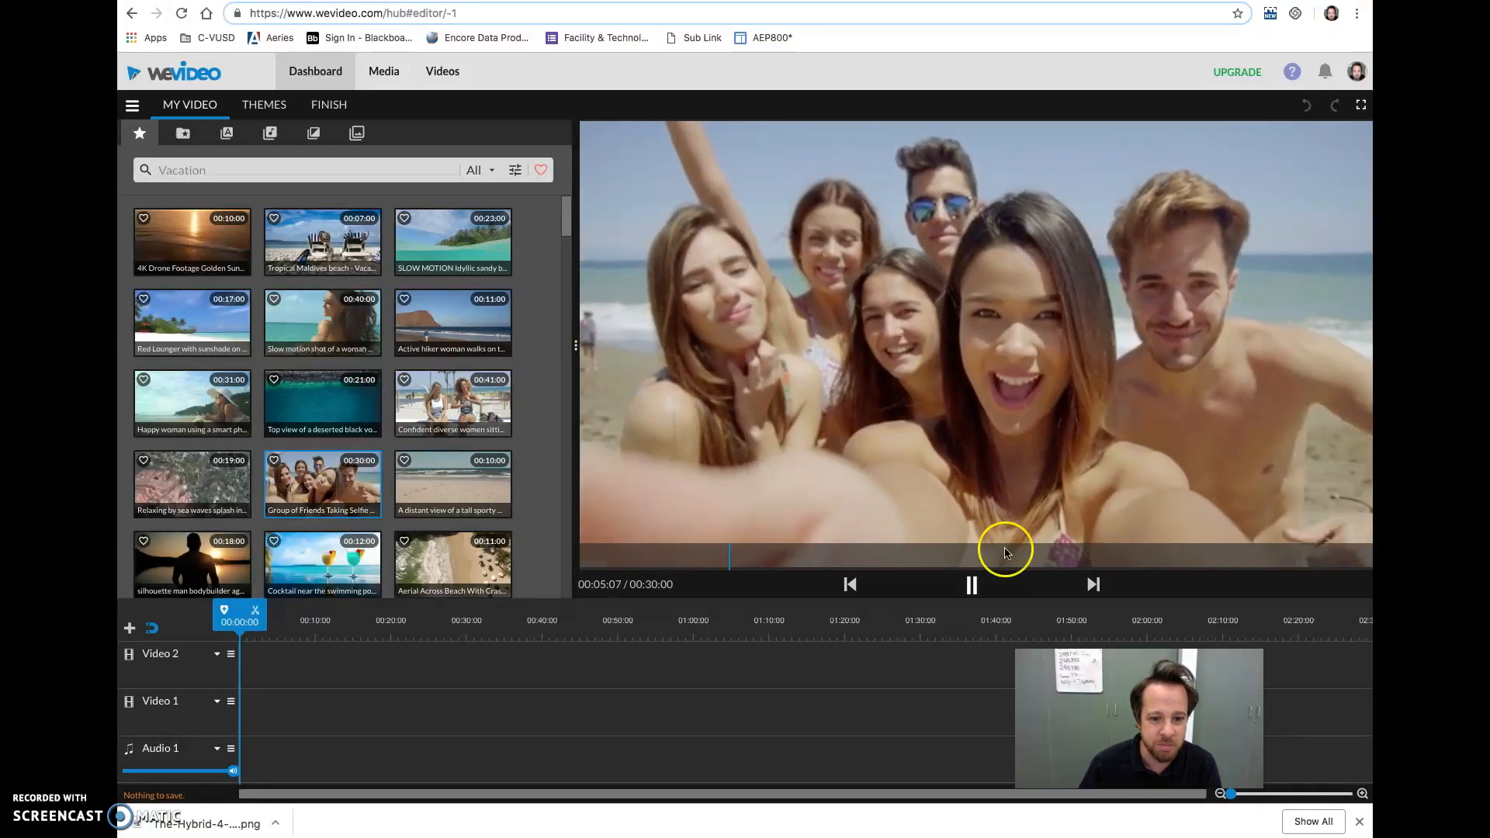
left_click(971, 585)
left_click_drag(318, 486, 261, 700)
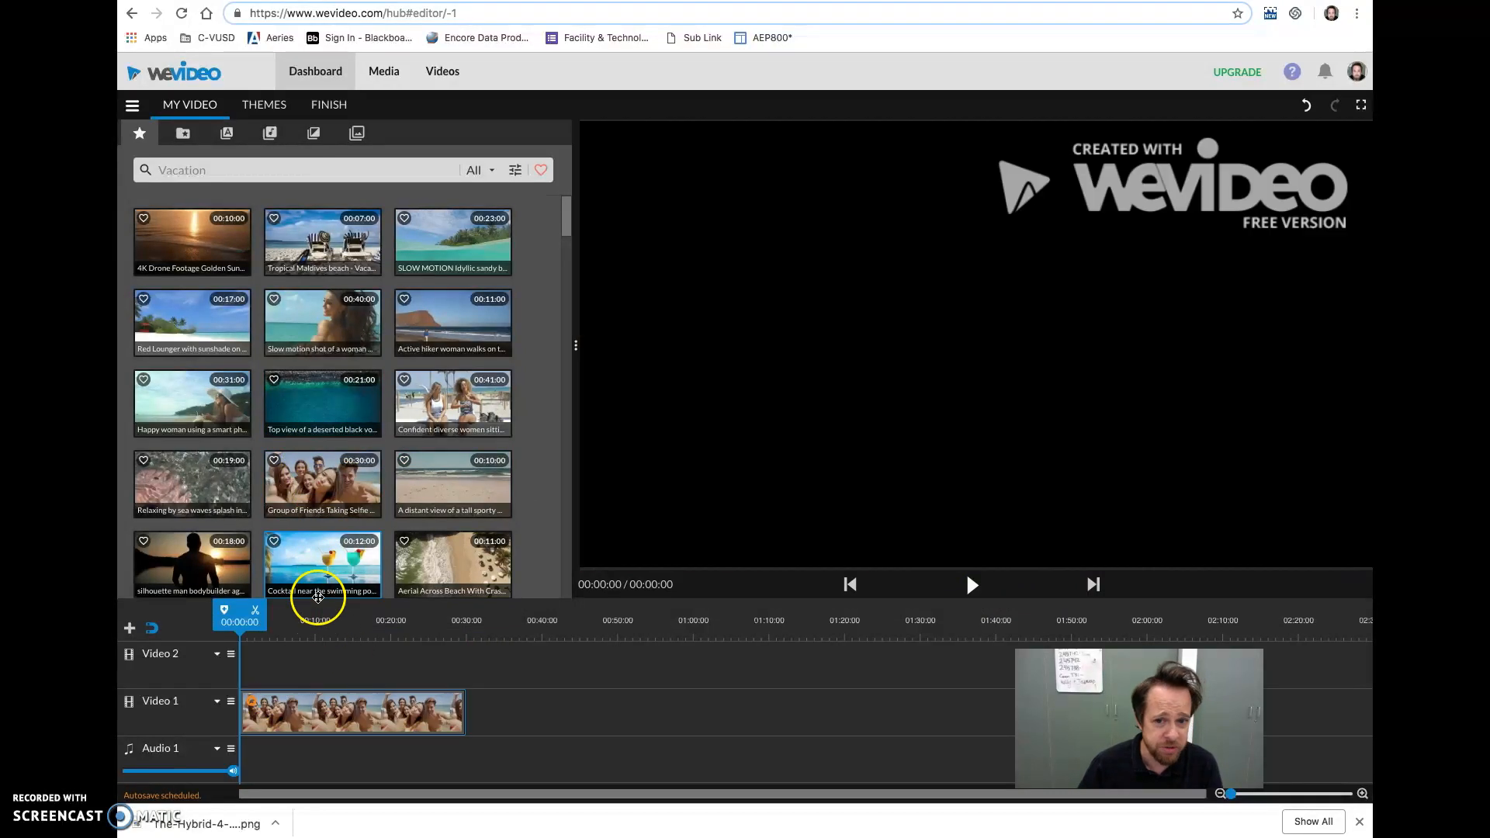
Step: Cut off the selfie clip after about 20 seconds on the timeline and place the remaining part at the start of Video 1
left_click(311, 622)
left_click_drag(316, 617, 370, 627)
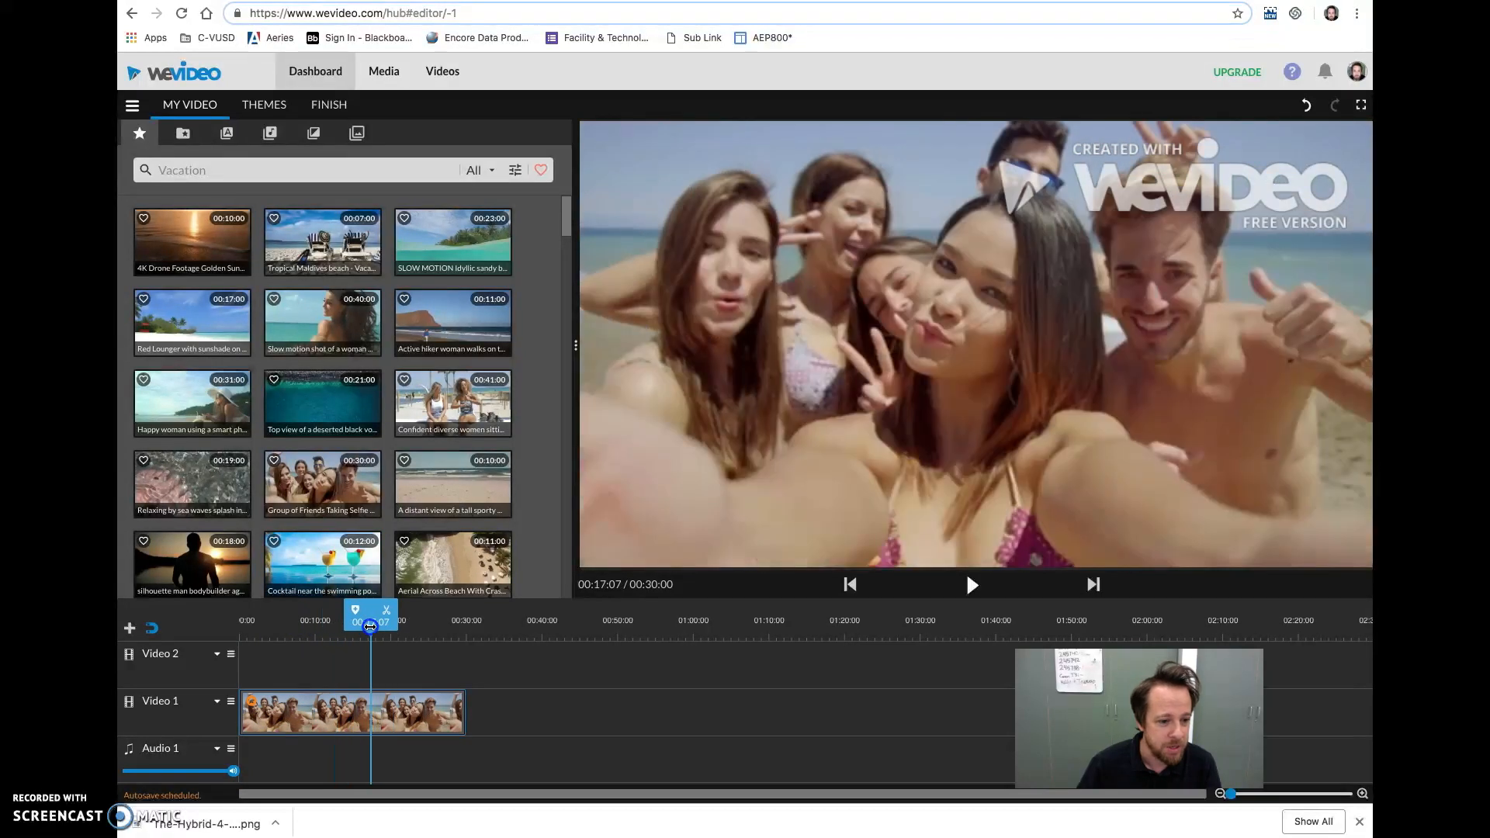
left_click_drag(459, 715, 547, 720)
left_click(504, 723)
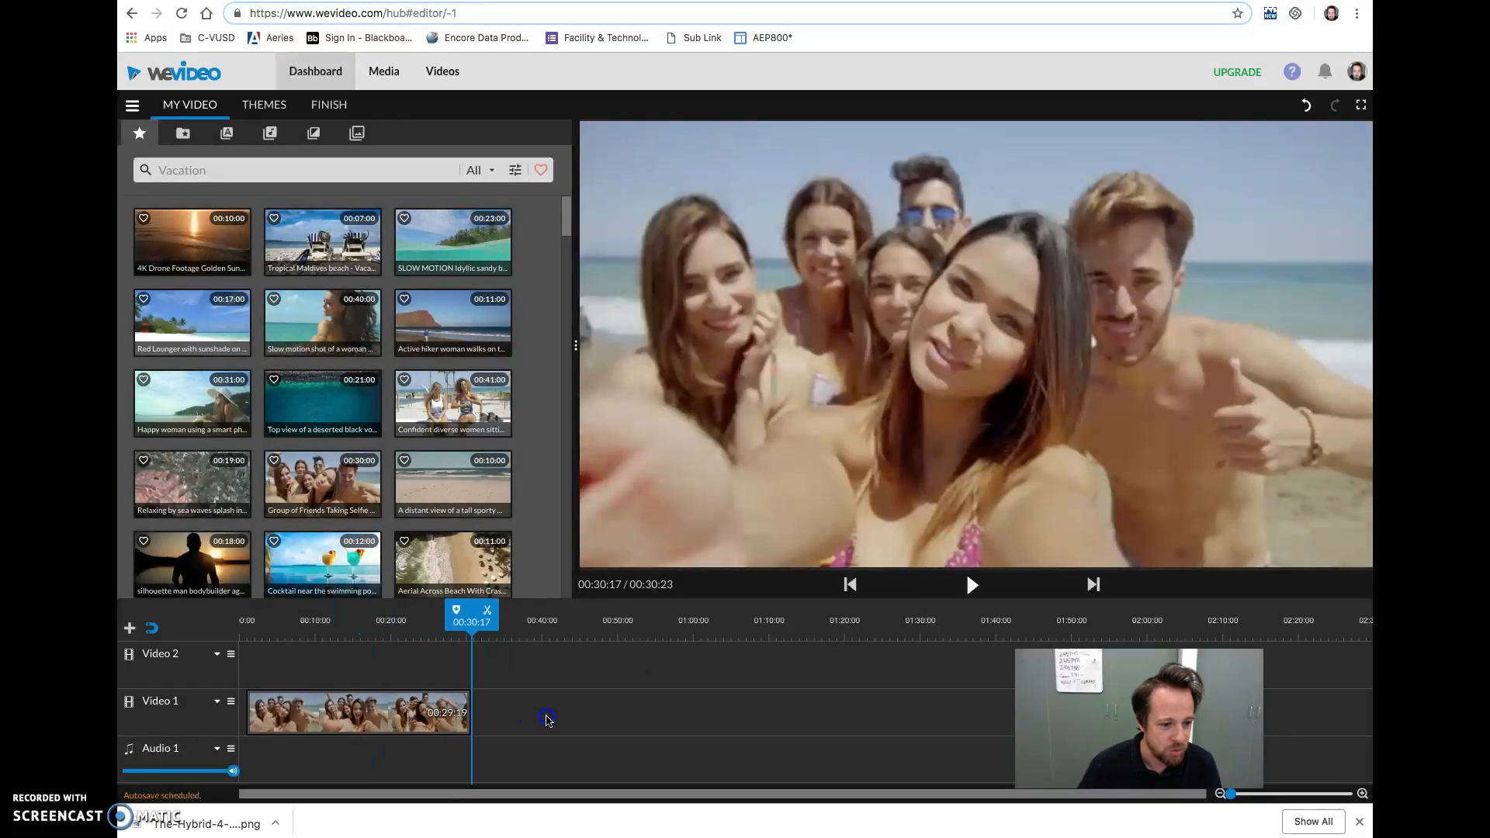
left_click(393, 621)
left_click(410, 610)
left_click(429, 717)
key("Delete")
left_click_drag(361, 714, 371, 718)
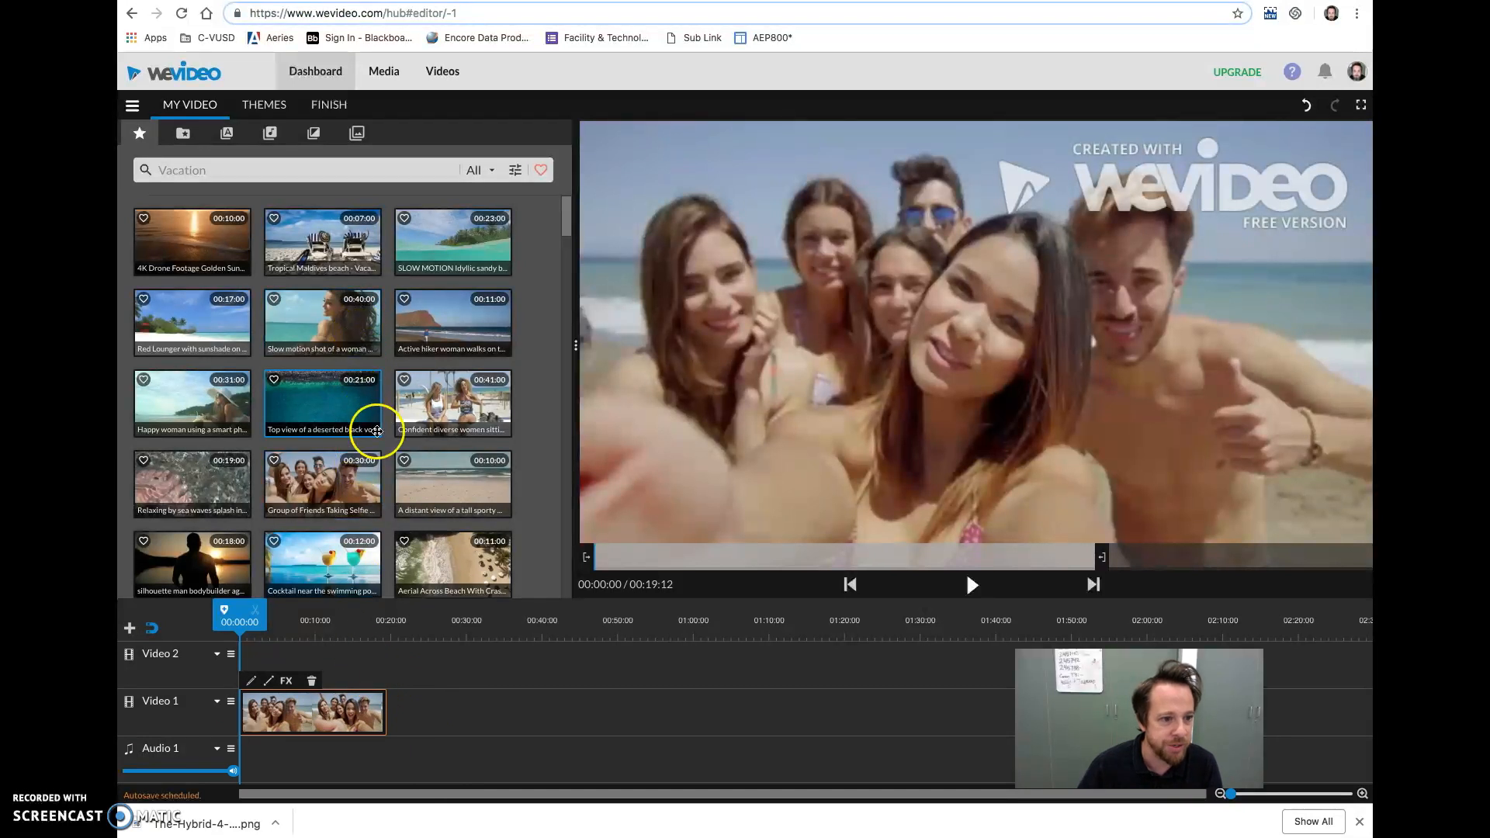
Step: Place the 4K drone sunset clip on Video 2 above the end of the selfie clip and scrub across the overlap
left_click_drag(200, 249, 348, 674)
left_click_drag(315, 621, 357, 622)
left_click(348, 681)
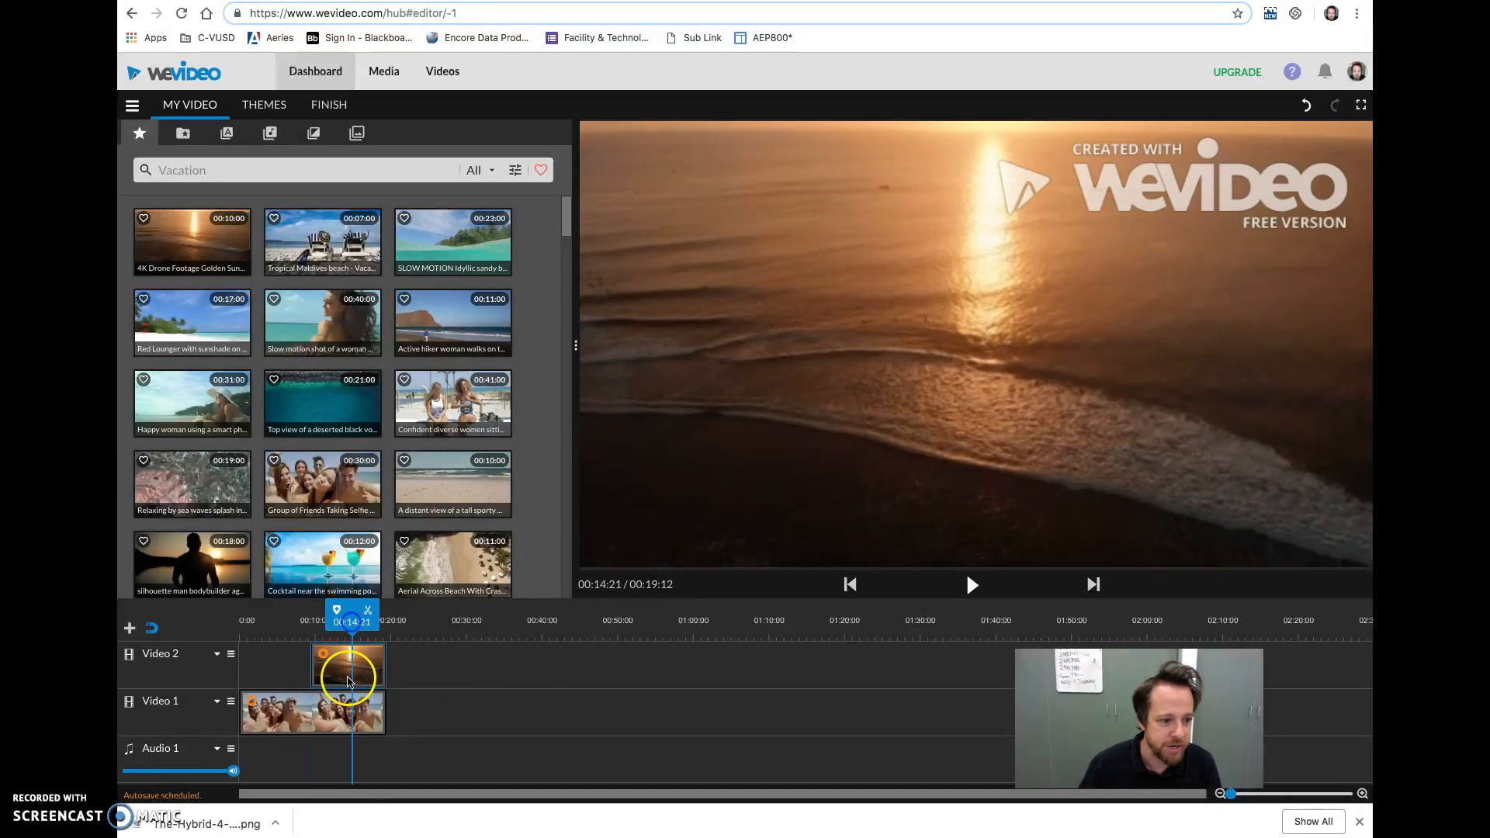
Step: Move the sunset clip from Video 2 to Video 1 directly after the selfie clip and play across the cut
left_click_drag(366, 665, 441, 665)
mouse_move(354, 626)
left_mouse_down()
mouse_move(333, 625)
mouse_move(383, 625)
mouse_move(351, 626)
left_mouse_up()
left_click_drag(423, 652, 423, 711)
left_click(387, 622)
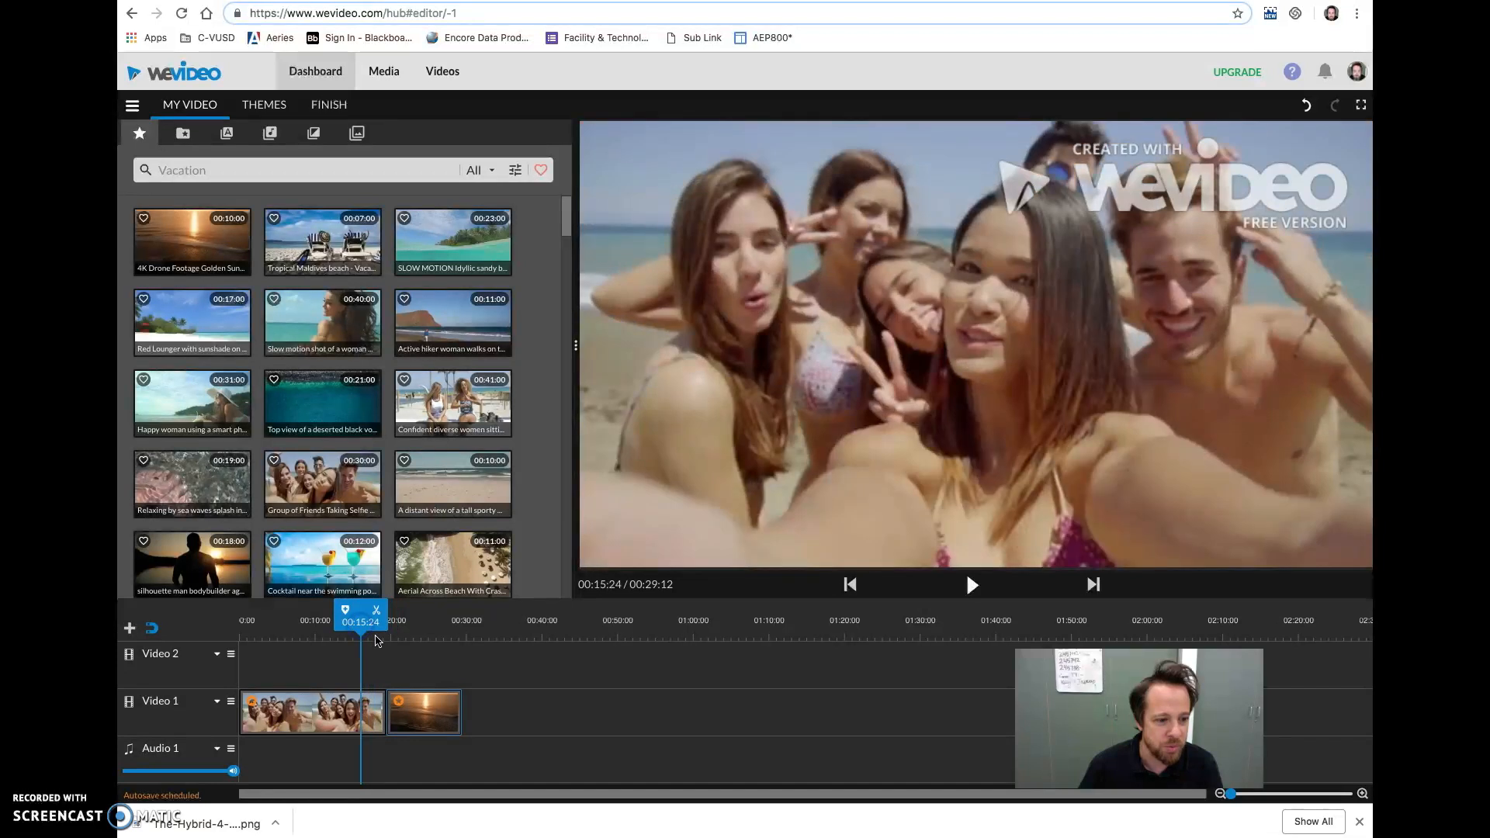
key("space")
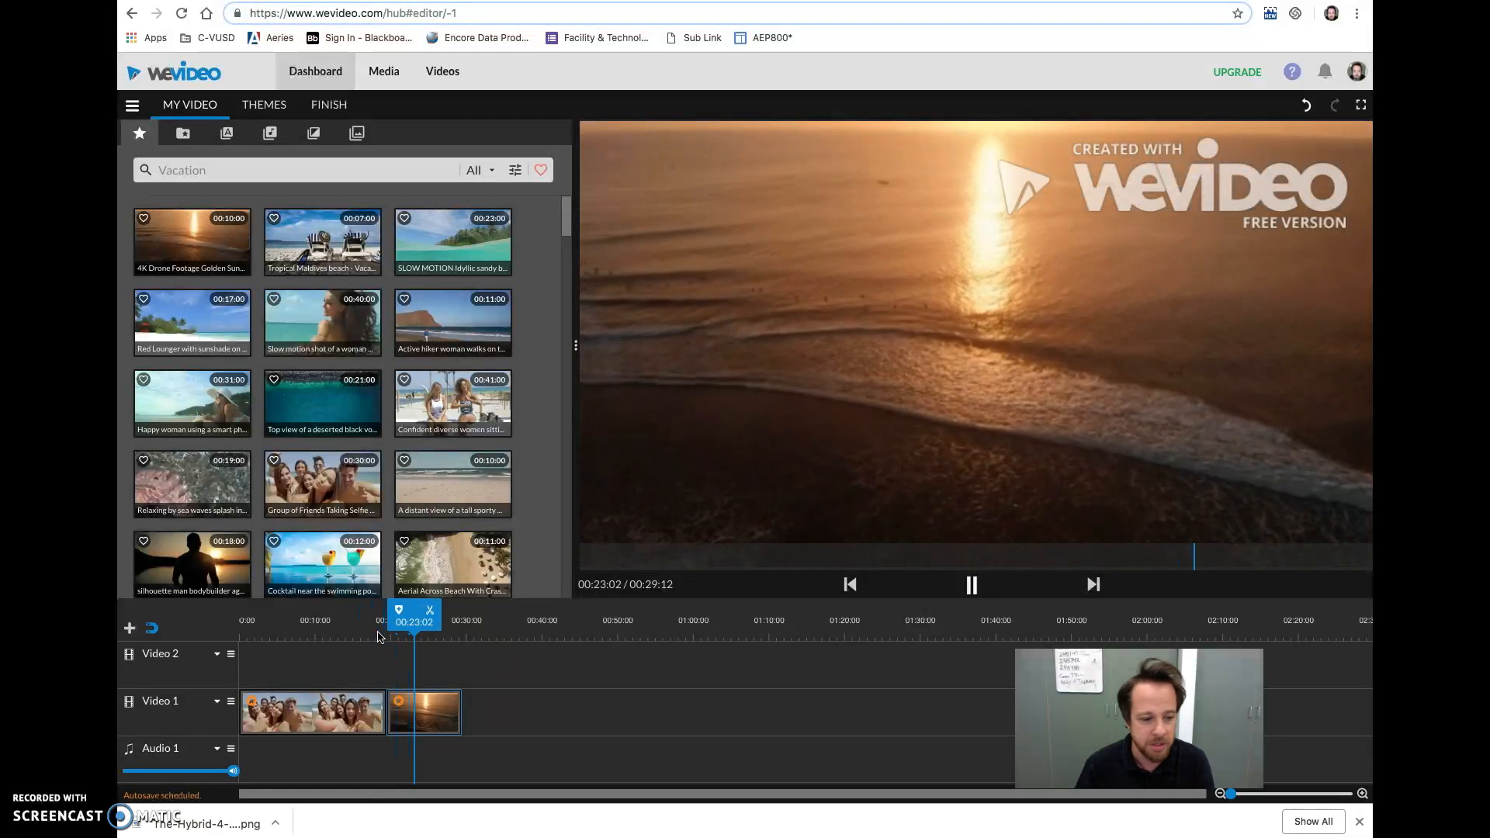
key("space")
left_click(321, 204)
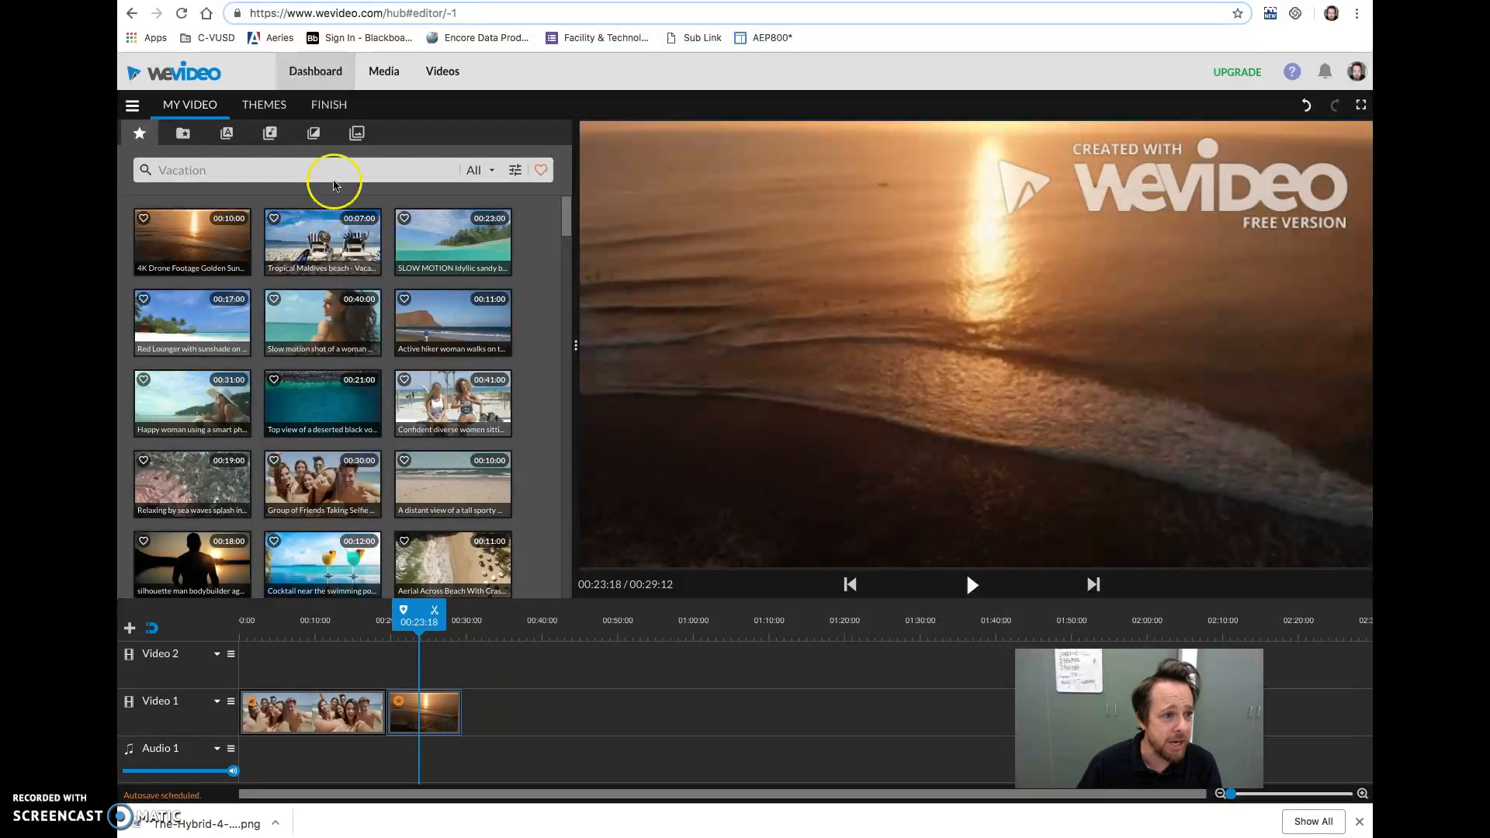
Step: Add a Cross fade transition between the selfie clip and the sunset clip on Video 1
left_click(314, 133)
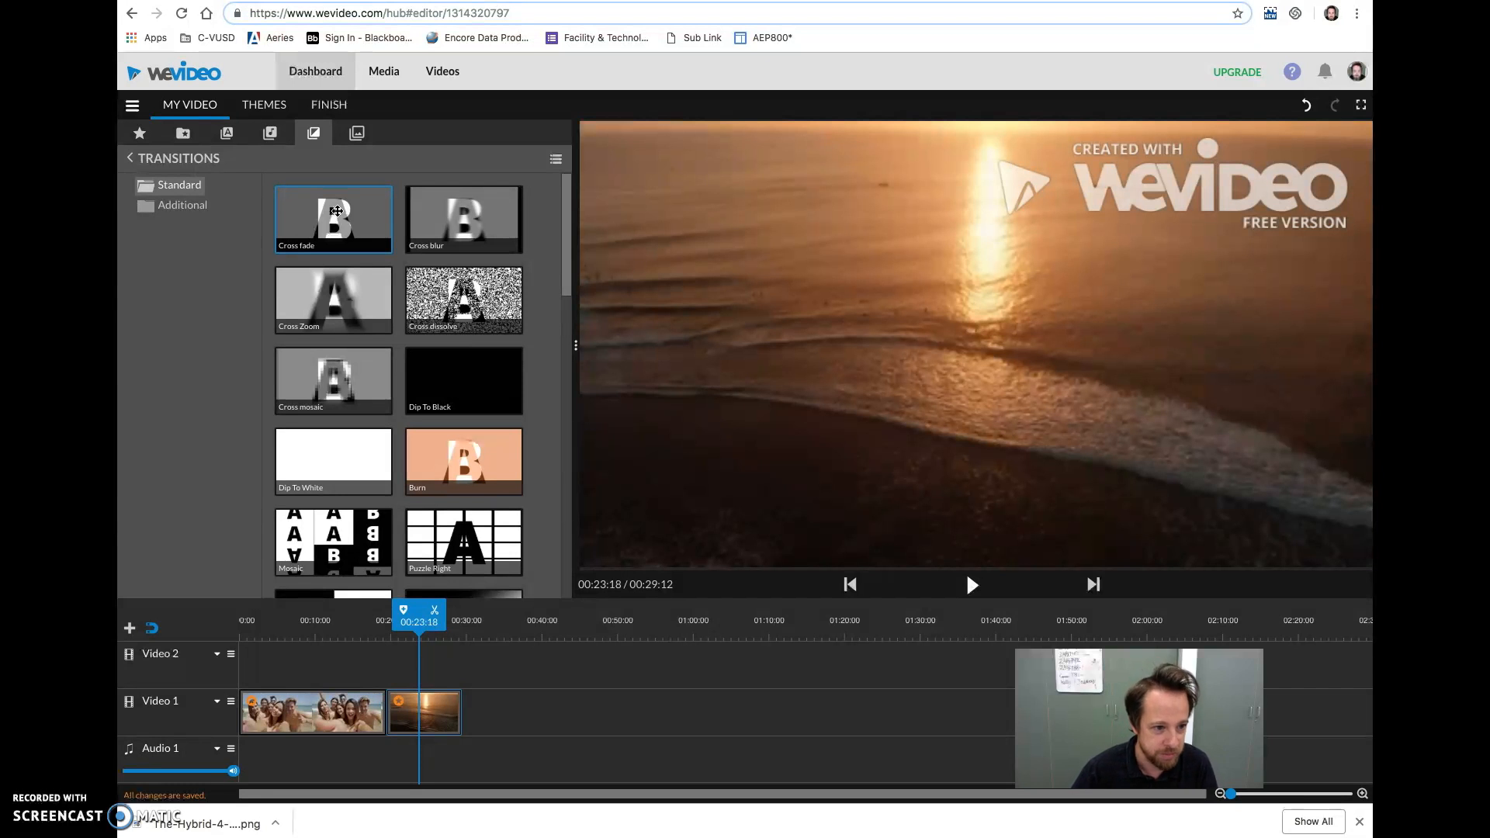
left_click_drag(333, 225, 385, 713)
left_click(507, 545)
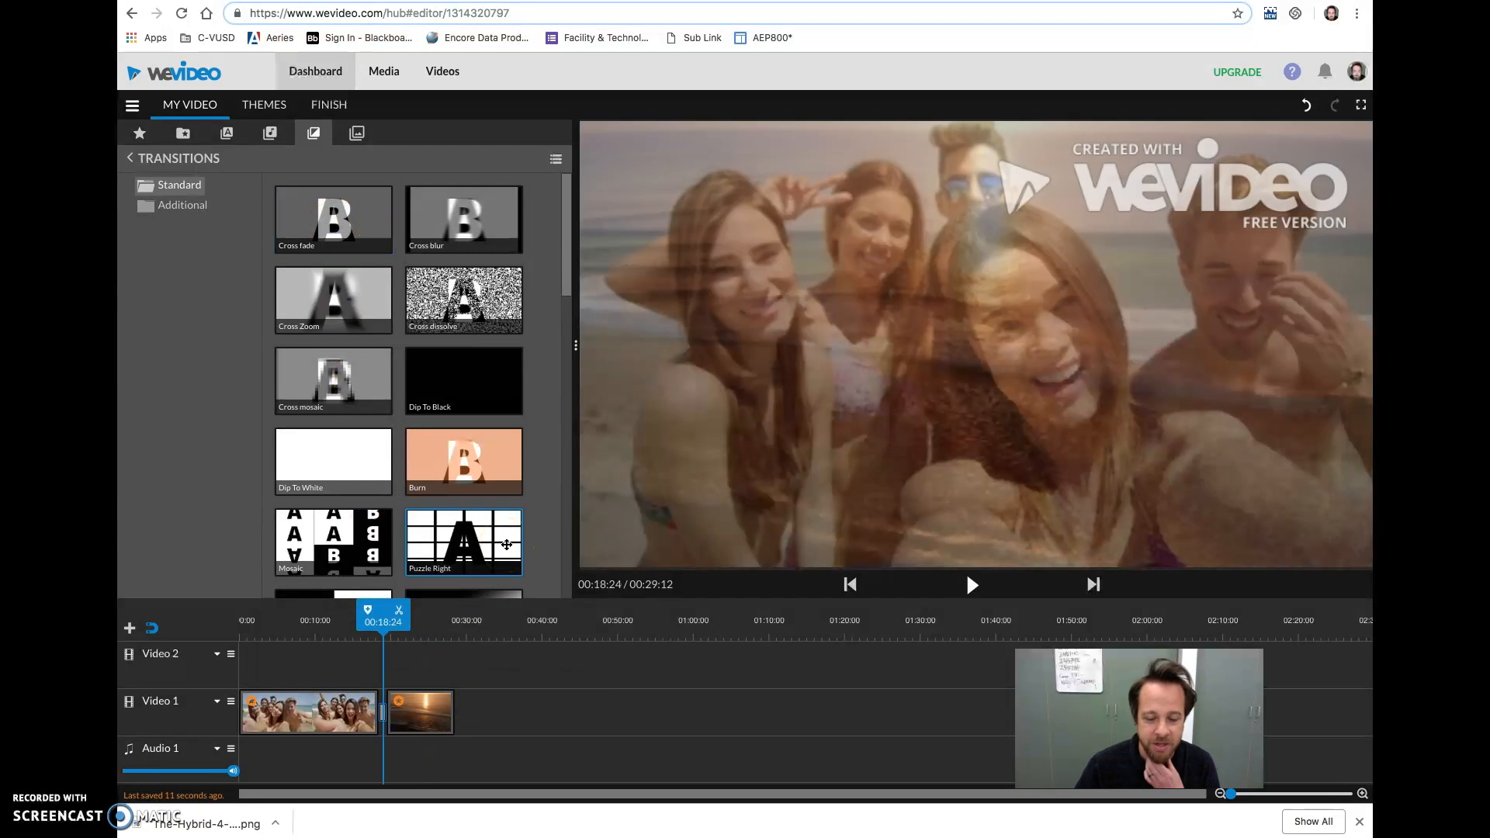
left_click_drag(507, 545, 382, 714)
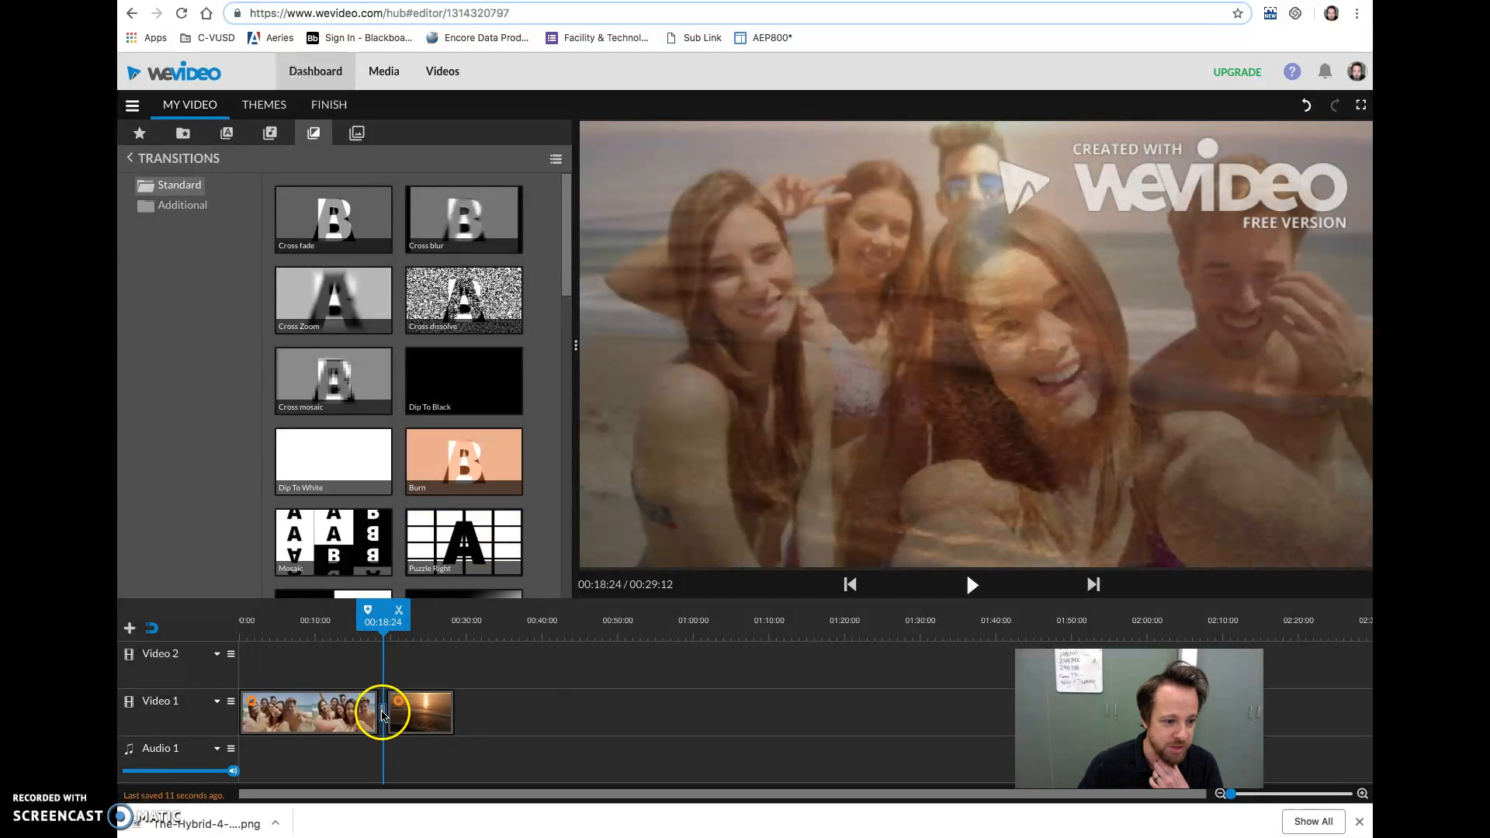
Step: Lengthen the transition between the selfie and sunset clips and play the timeline across it
left_click(382, 714)
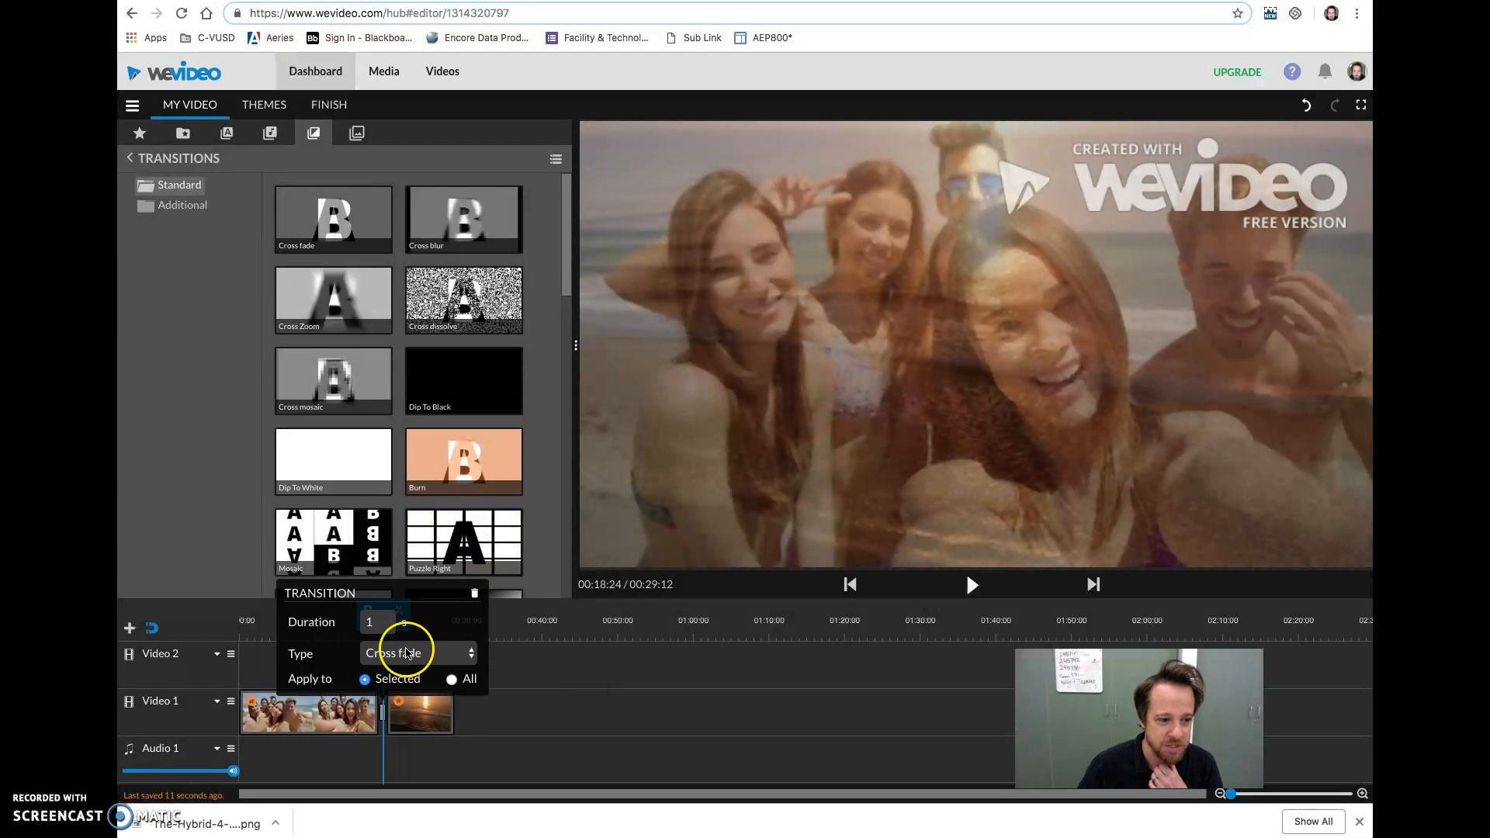
left_click(383, 715)
left_click(384, 715)
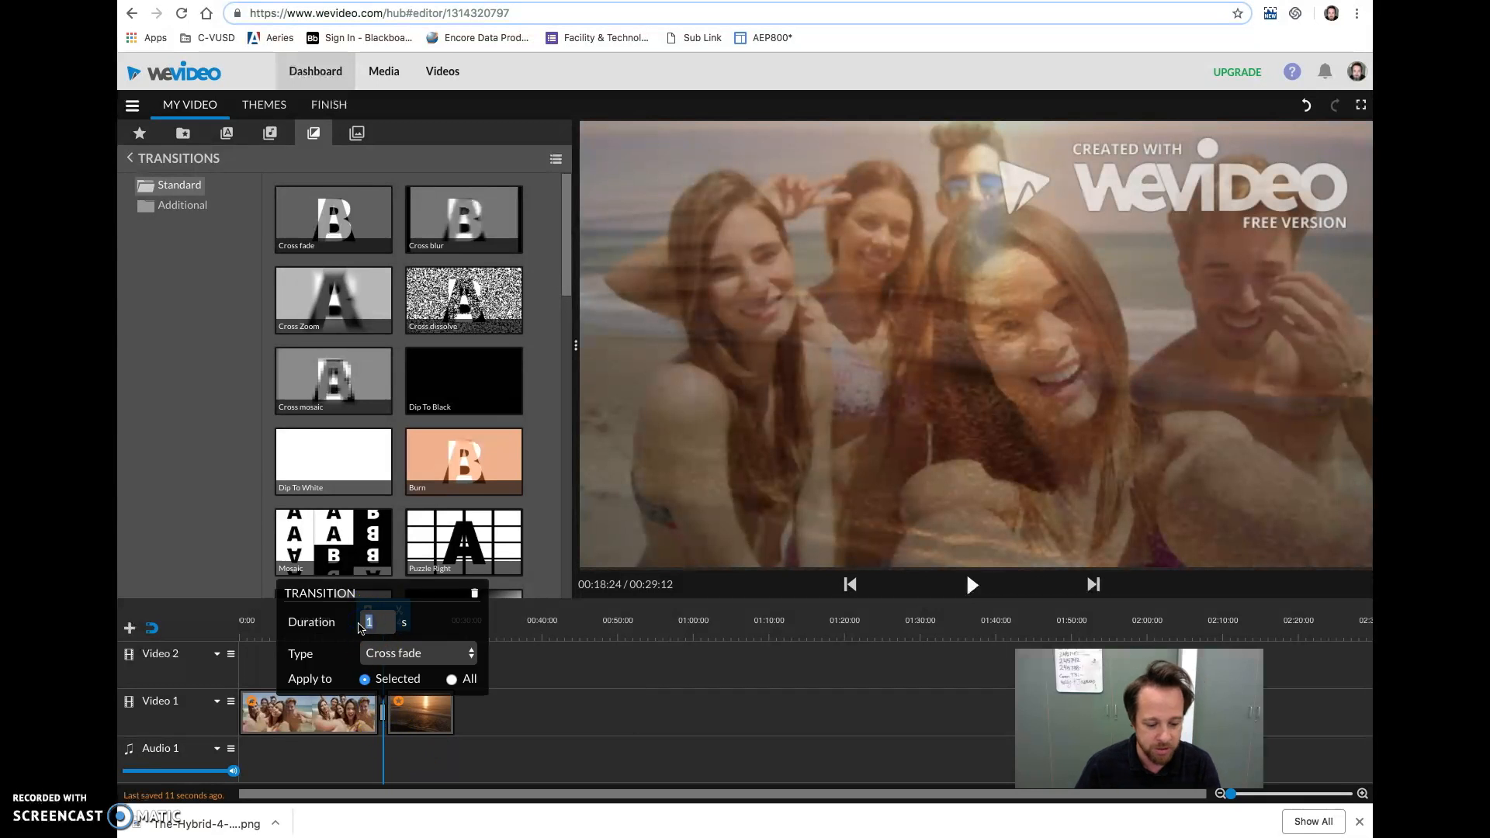
left_click(428, 659)
left_click(423, 654)
left_click_drag(374, 627, 333, 623)
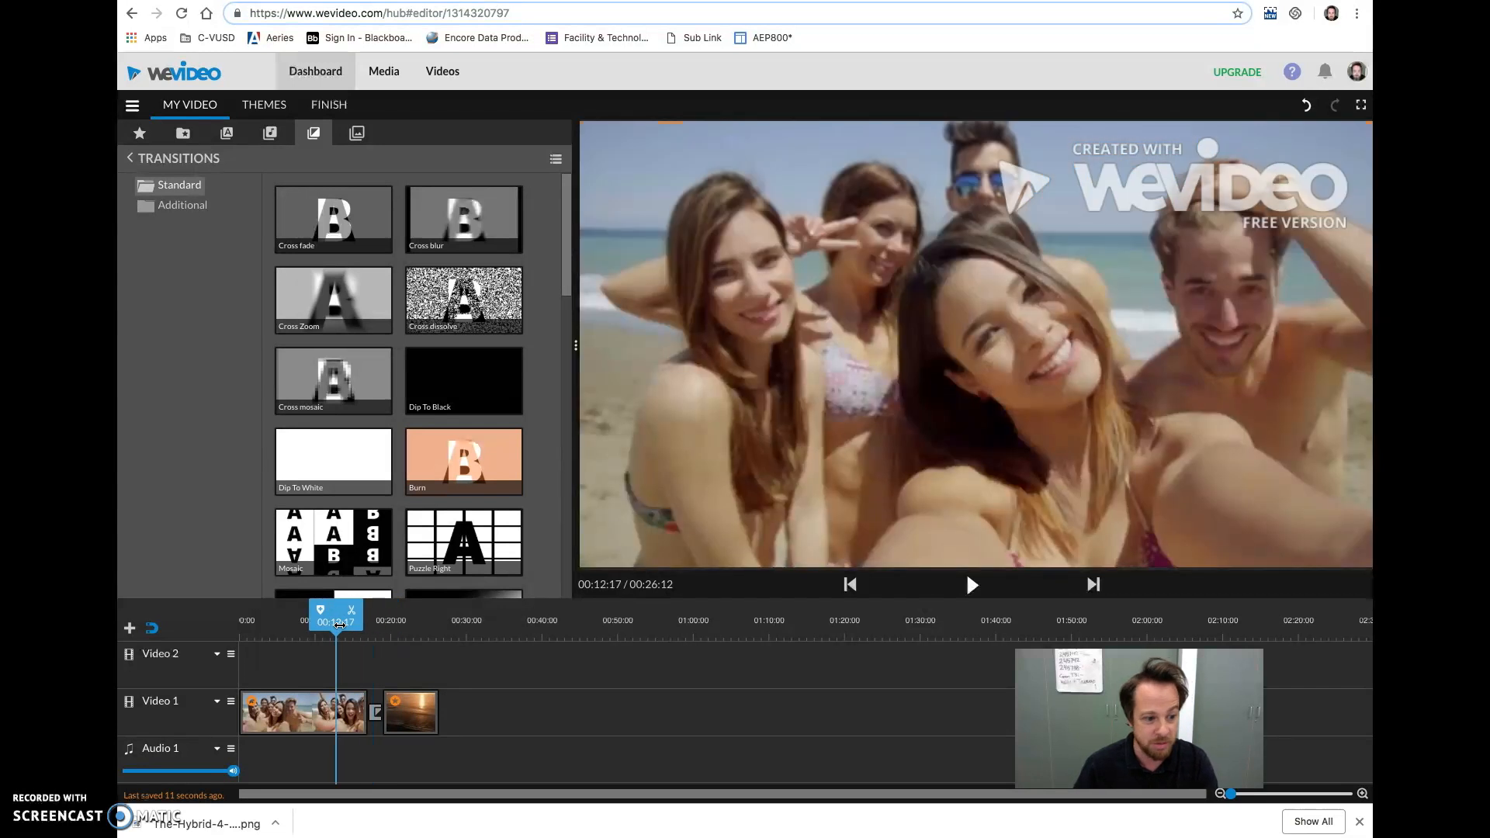
left_click(411, 655)
key("space")
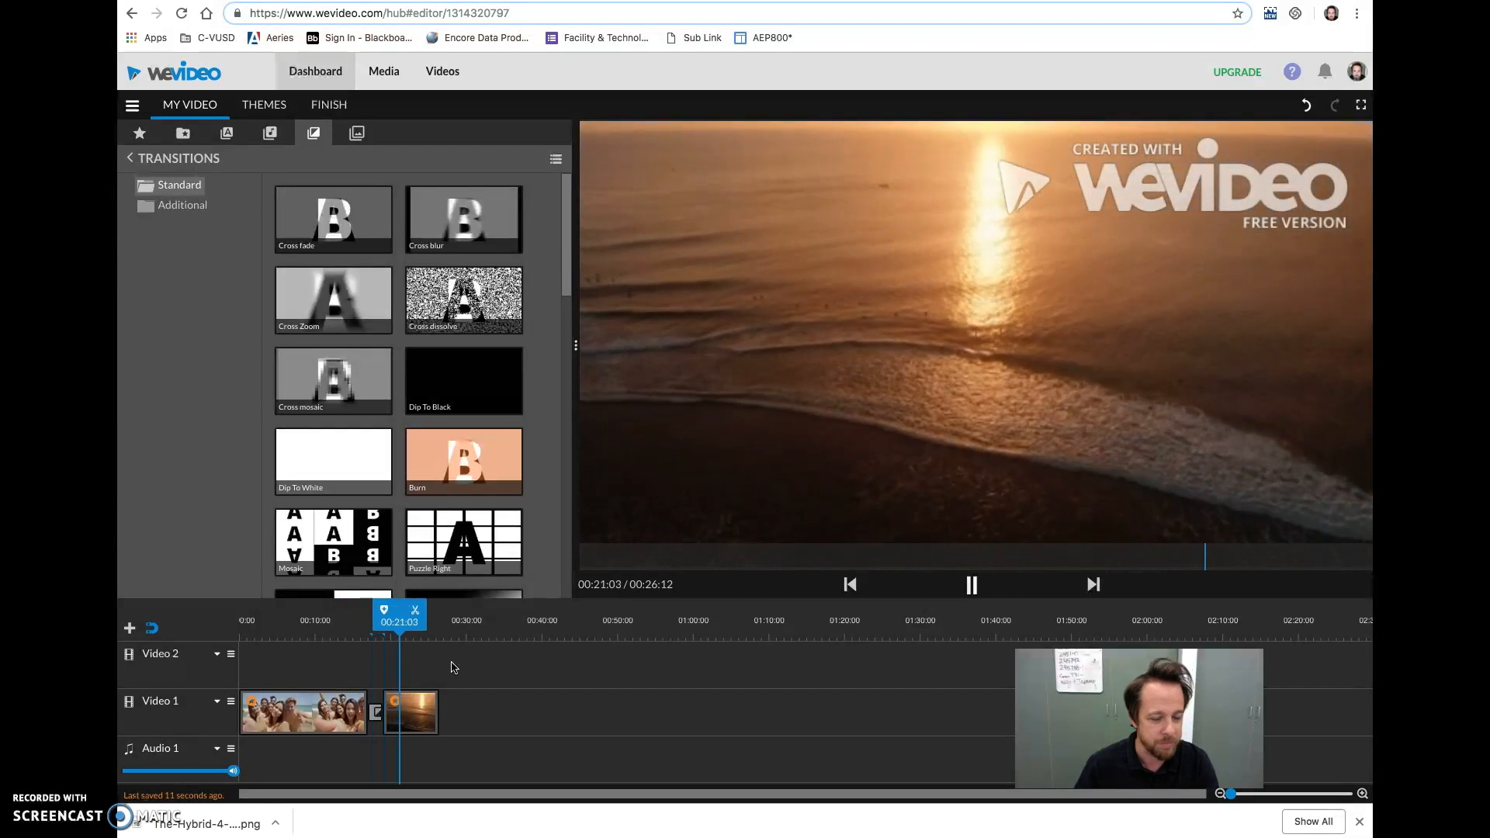
Step: Pause playback and add the free music track Inspiration - Mega Music to the start of Audio 1
key("space")
left_click(356, 423)
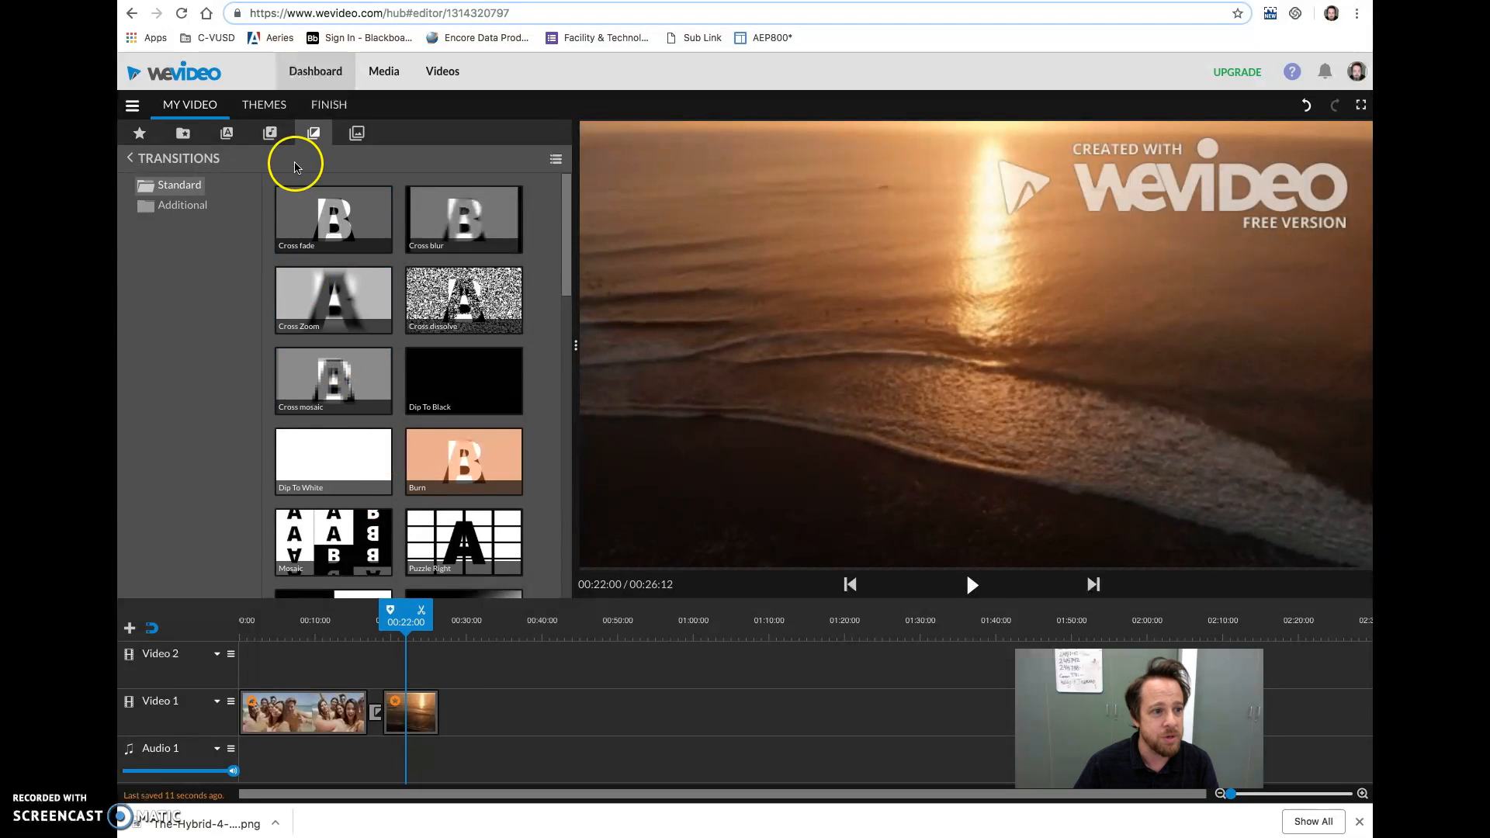
left_click(270, 133)
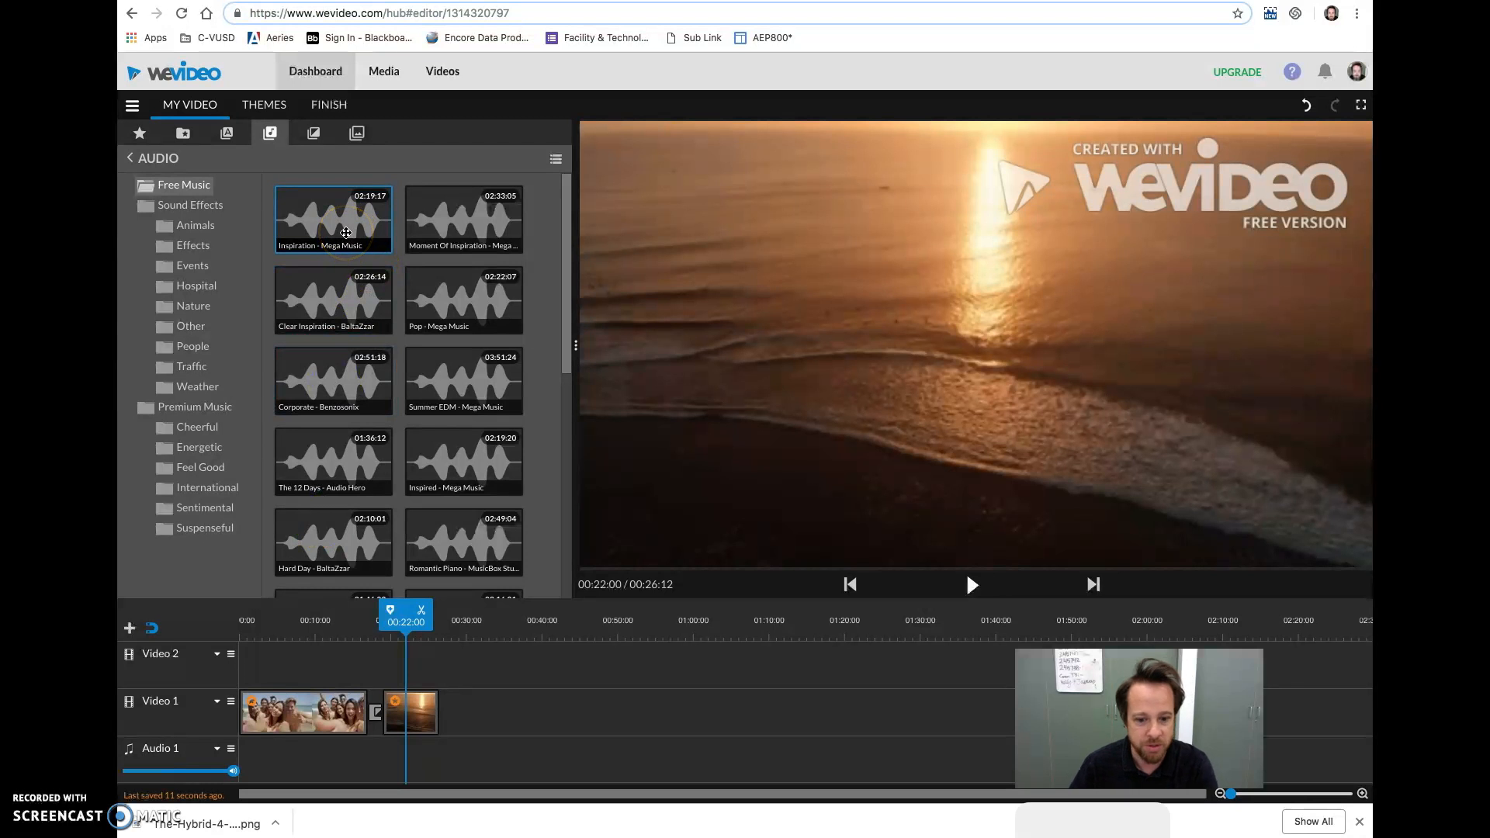
left_click_drag(342, 229, 252, 763)
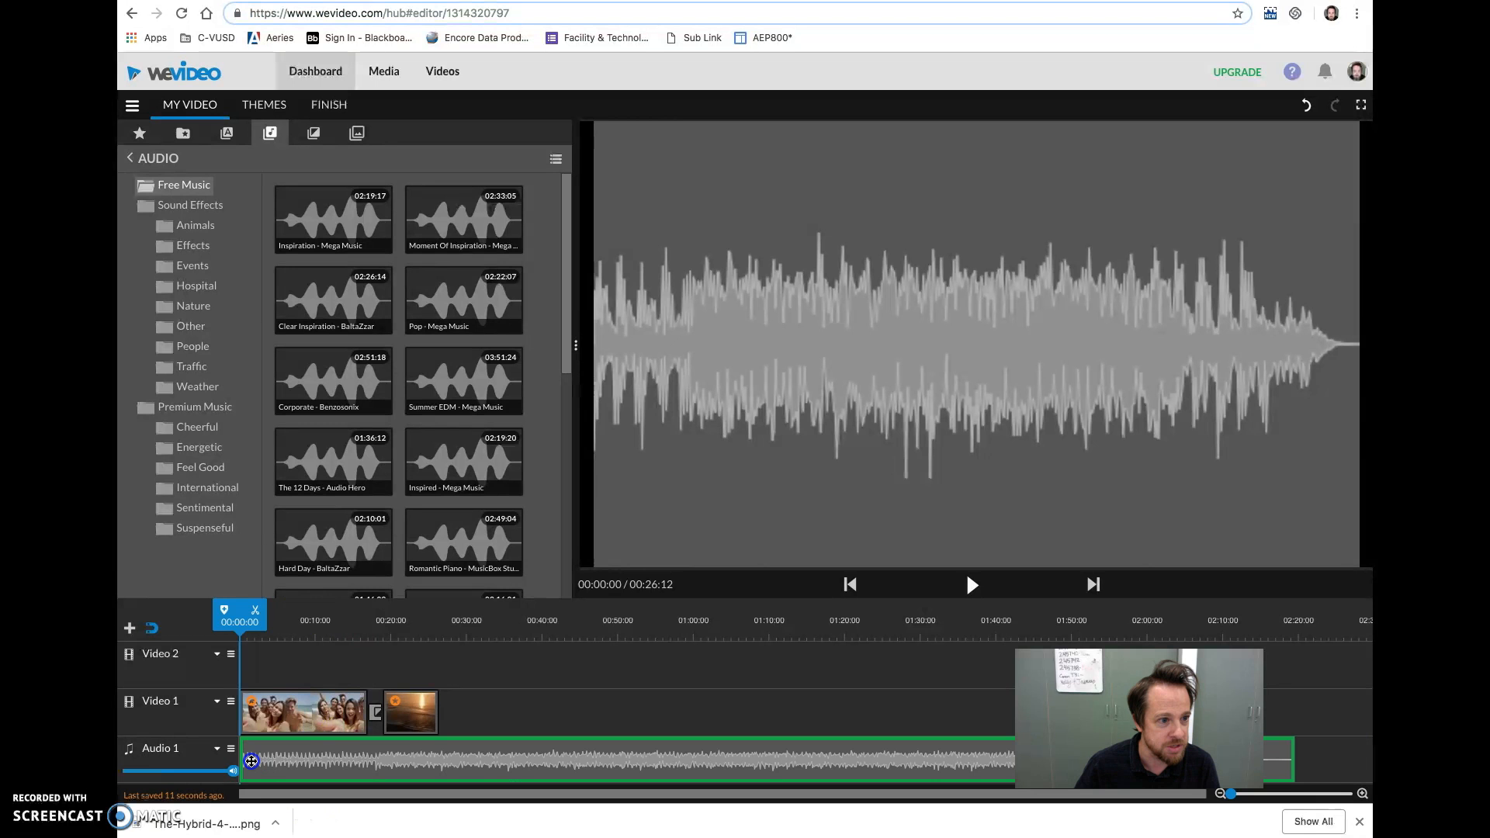
Step: Play the opening seconds of the timeline with the music, then pause
left_click(316, 702)
left_click(306, 617)
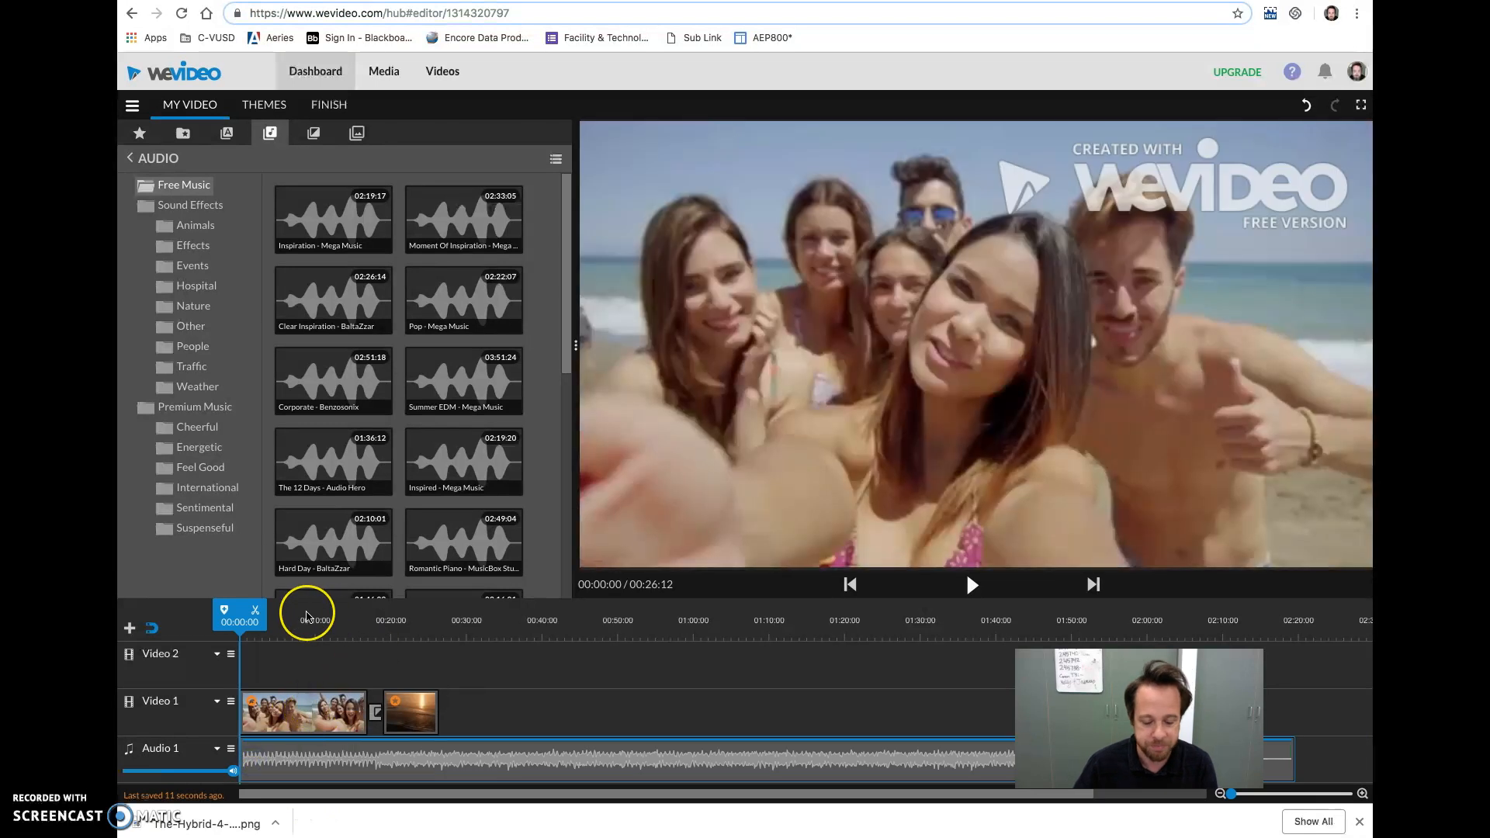
key("space")
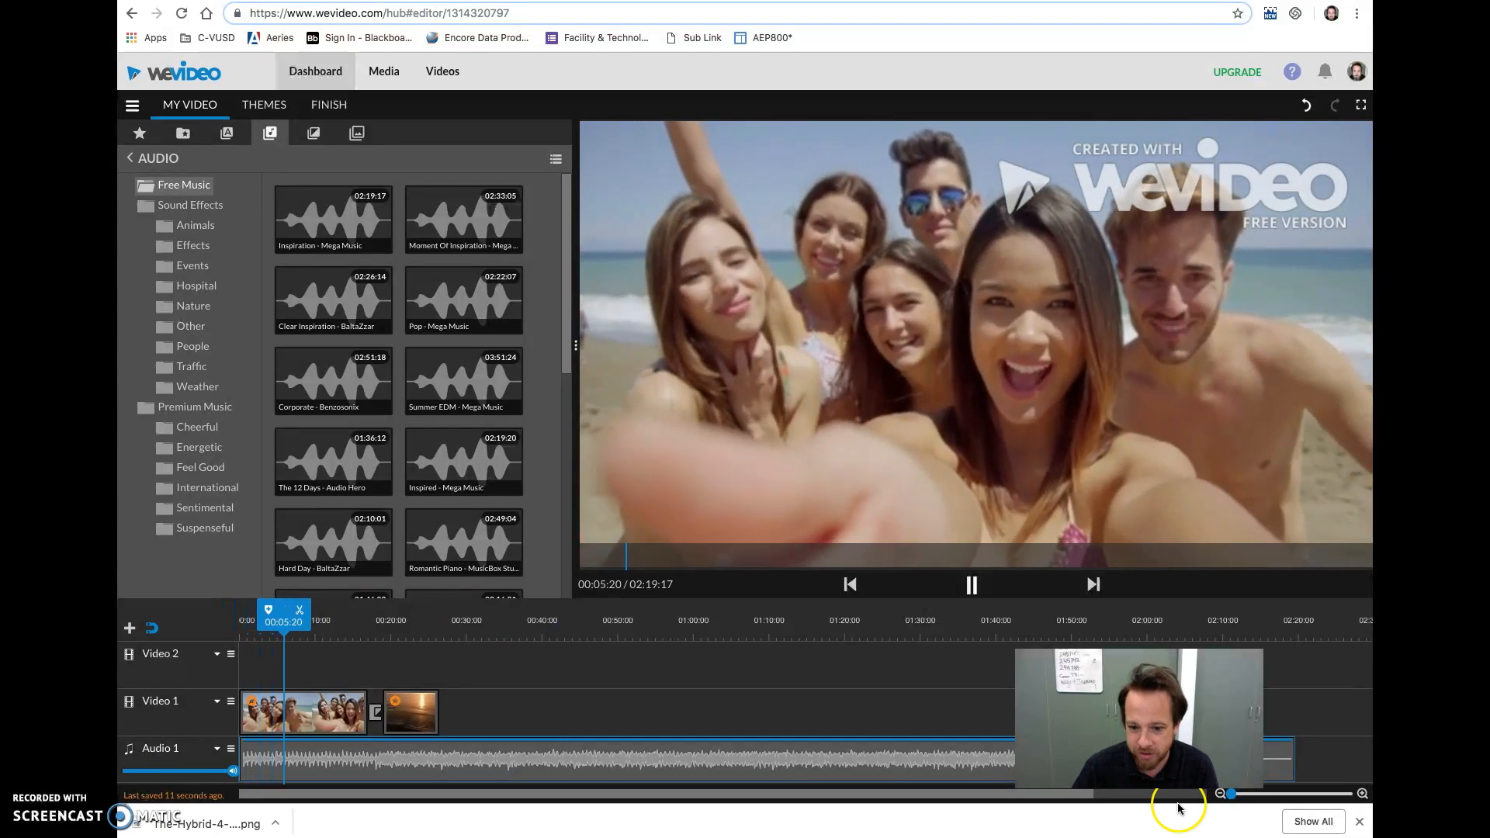
key("space")
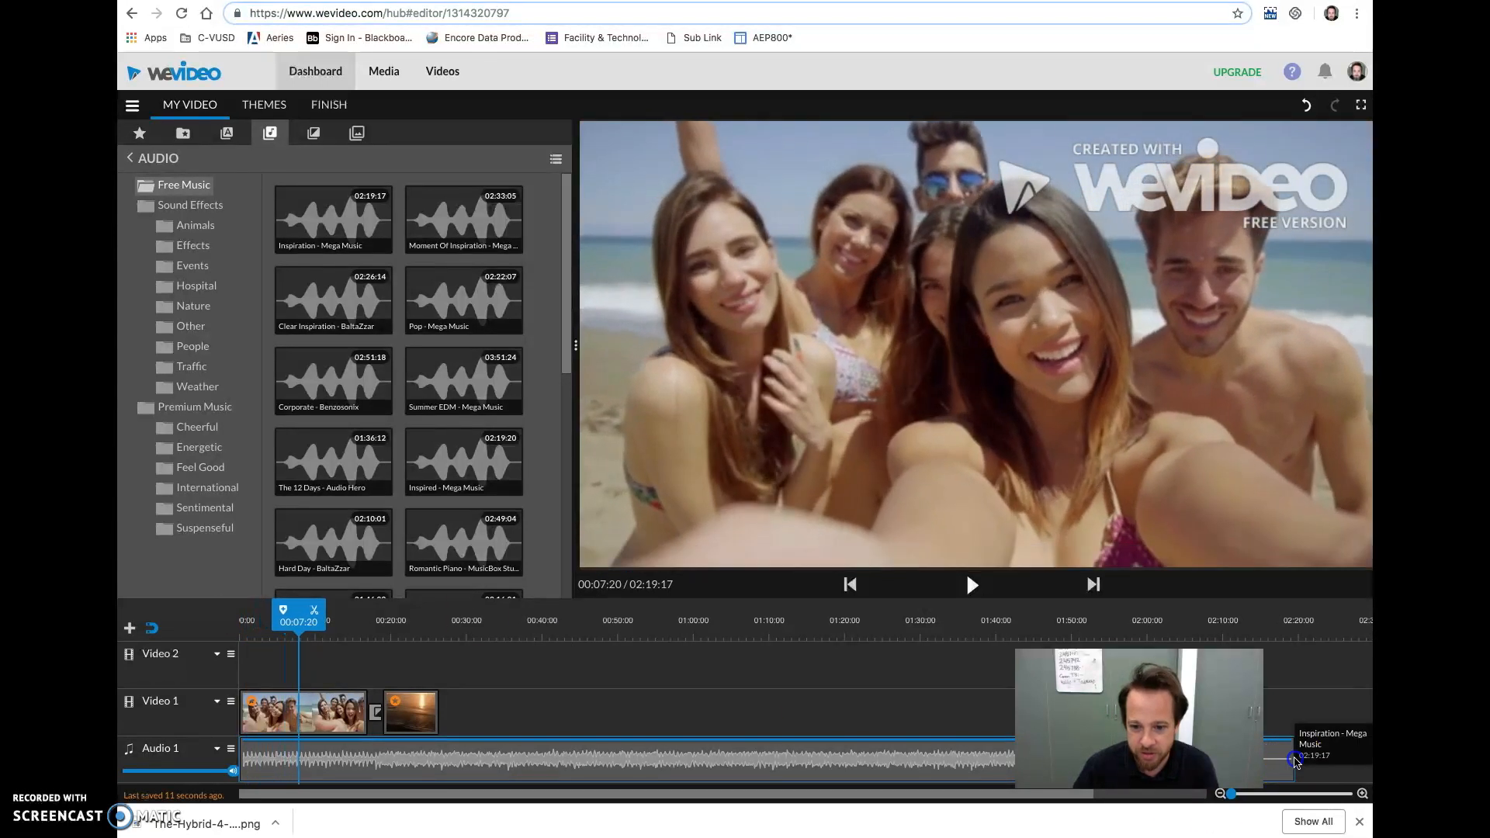
Step: Split the music on Audio 1 at the end of the sunset clip and delete the excess part
left_click_drag(1295, 760, 1211, 756)
left_click_drag(848, 762, 1343, 782)
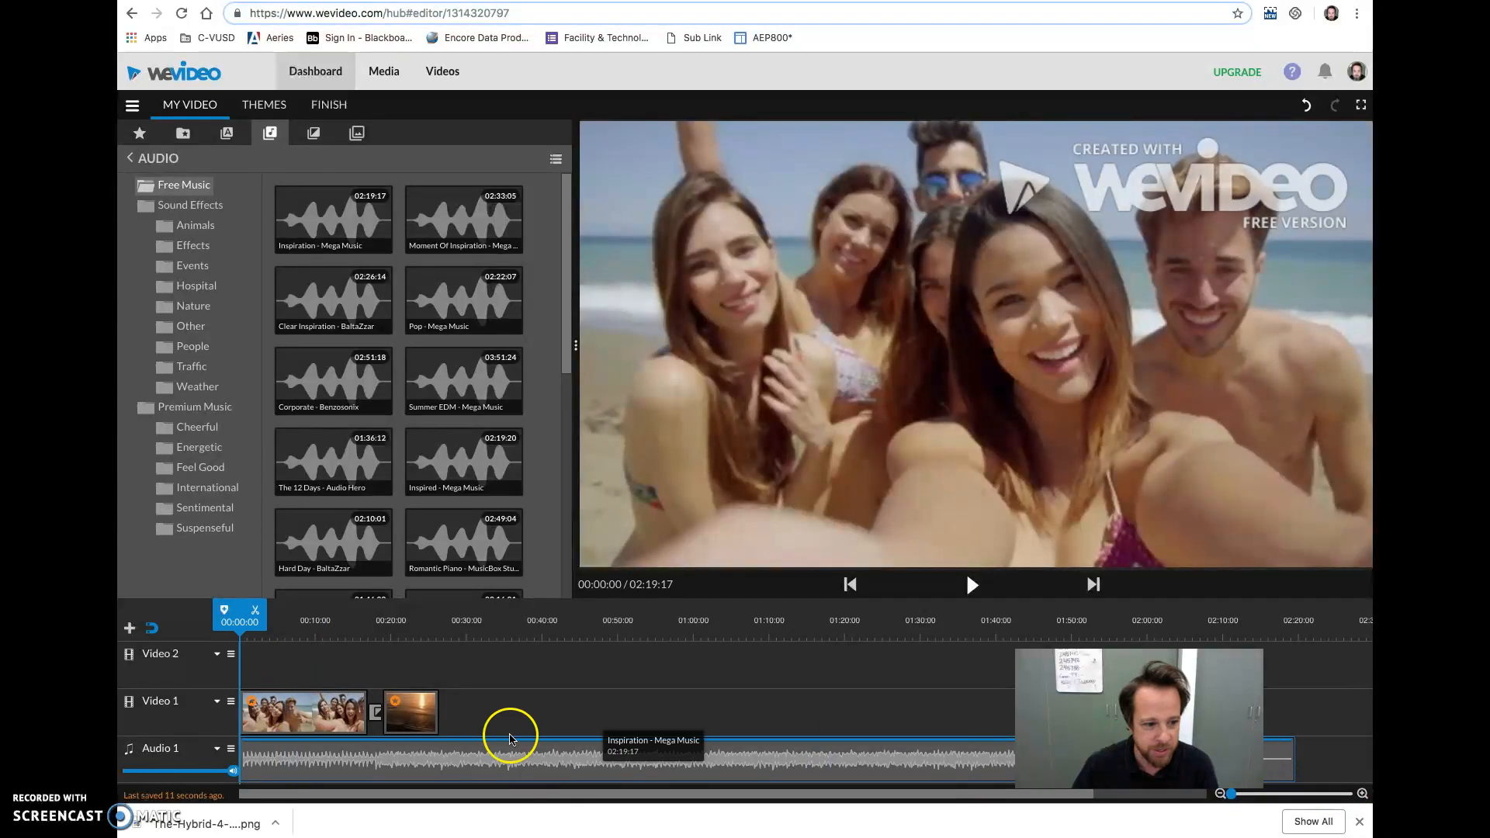
left_click(436, 621)
left_click(458, 612)
left_click(508, 761)
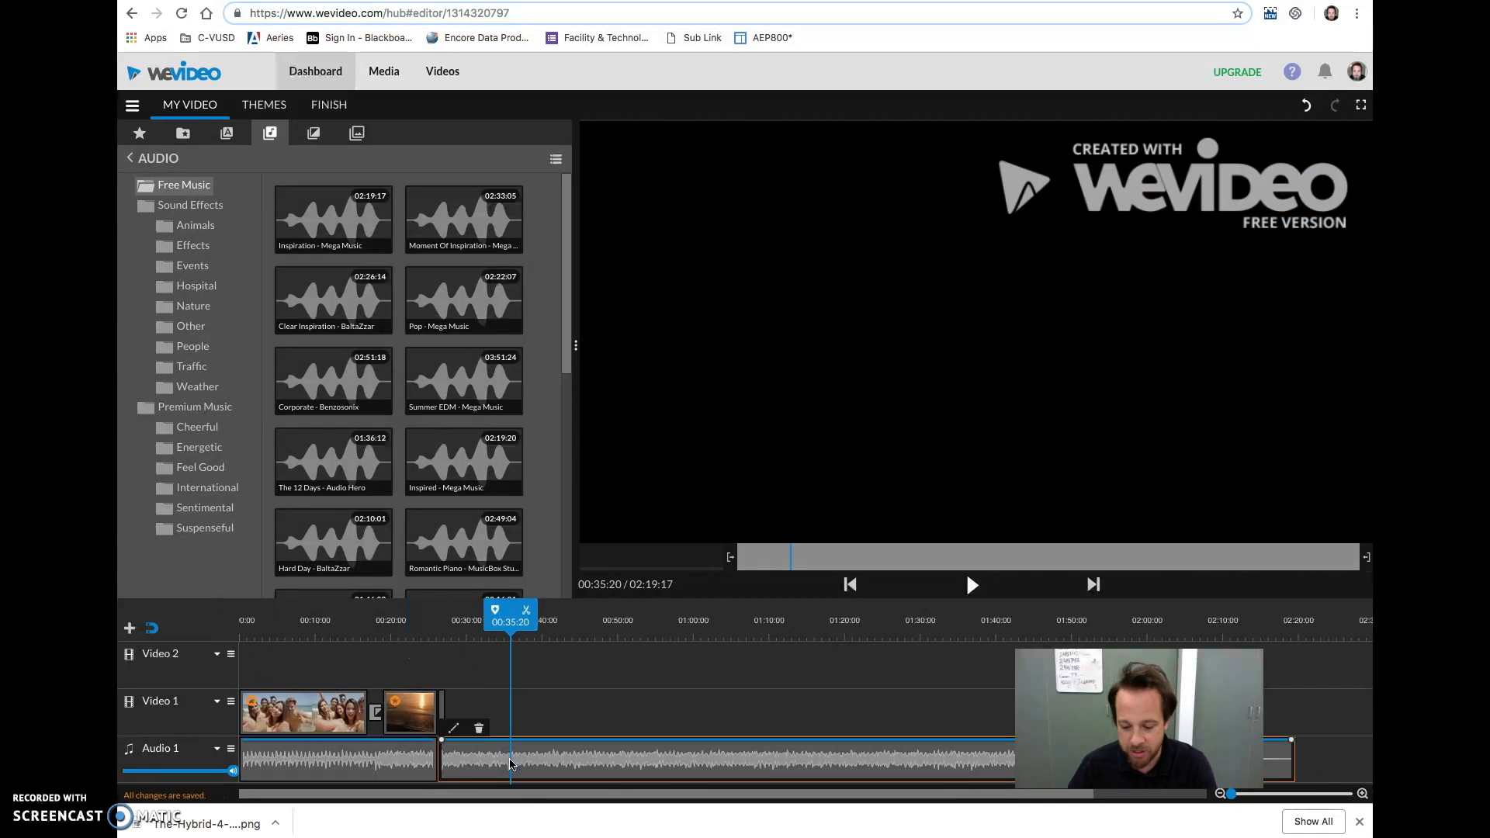
key("Delete")
left_click(442, 721)
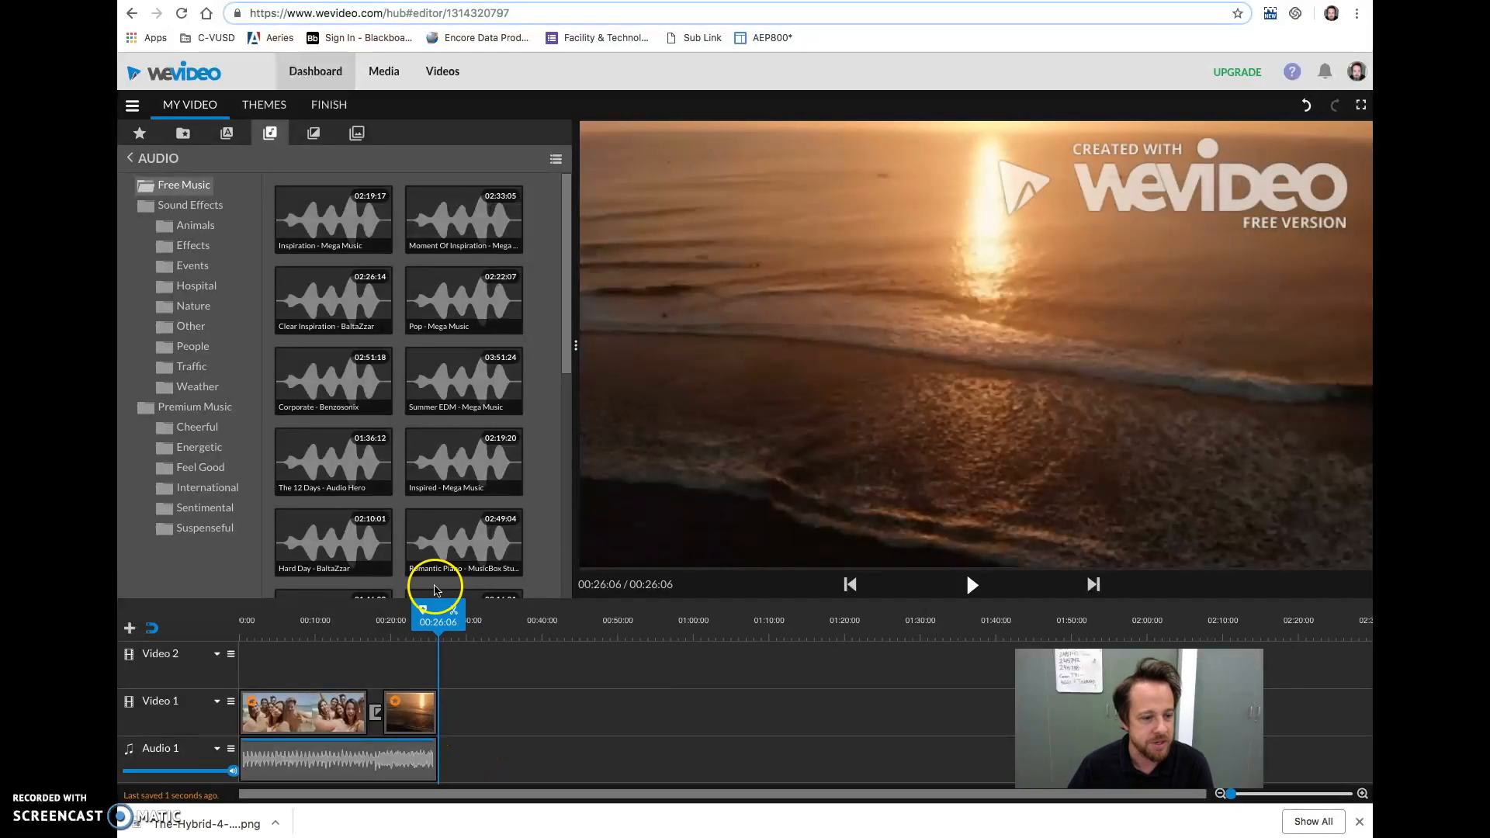
Step: Place a Basic - Text title on Video 2 above the selfie clip, starting at about 9 seconds, and preview it
left_click(224, 131)
left_click(351, 260)
left_click_drag(326, 232, 333, 662)
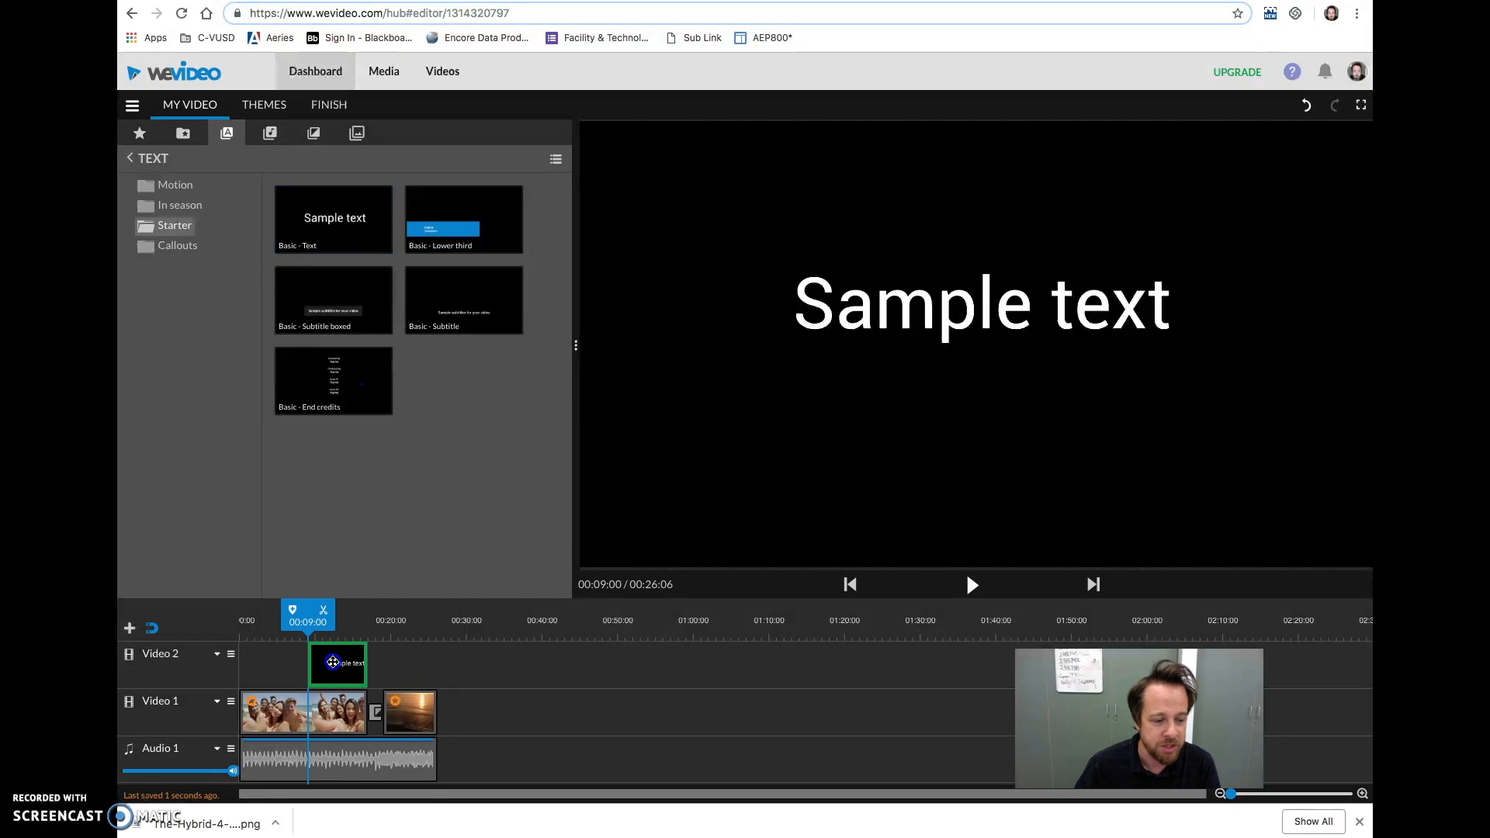
left_click(344, 624)
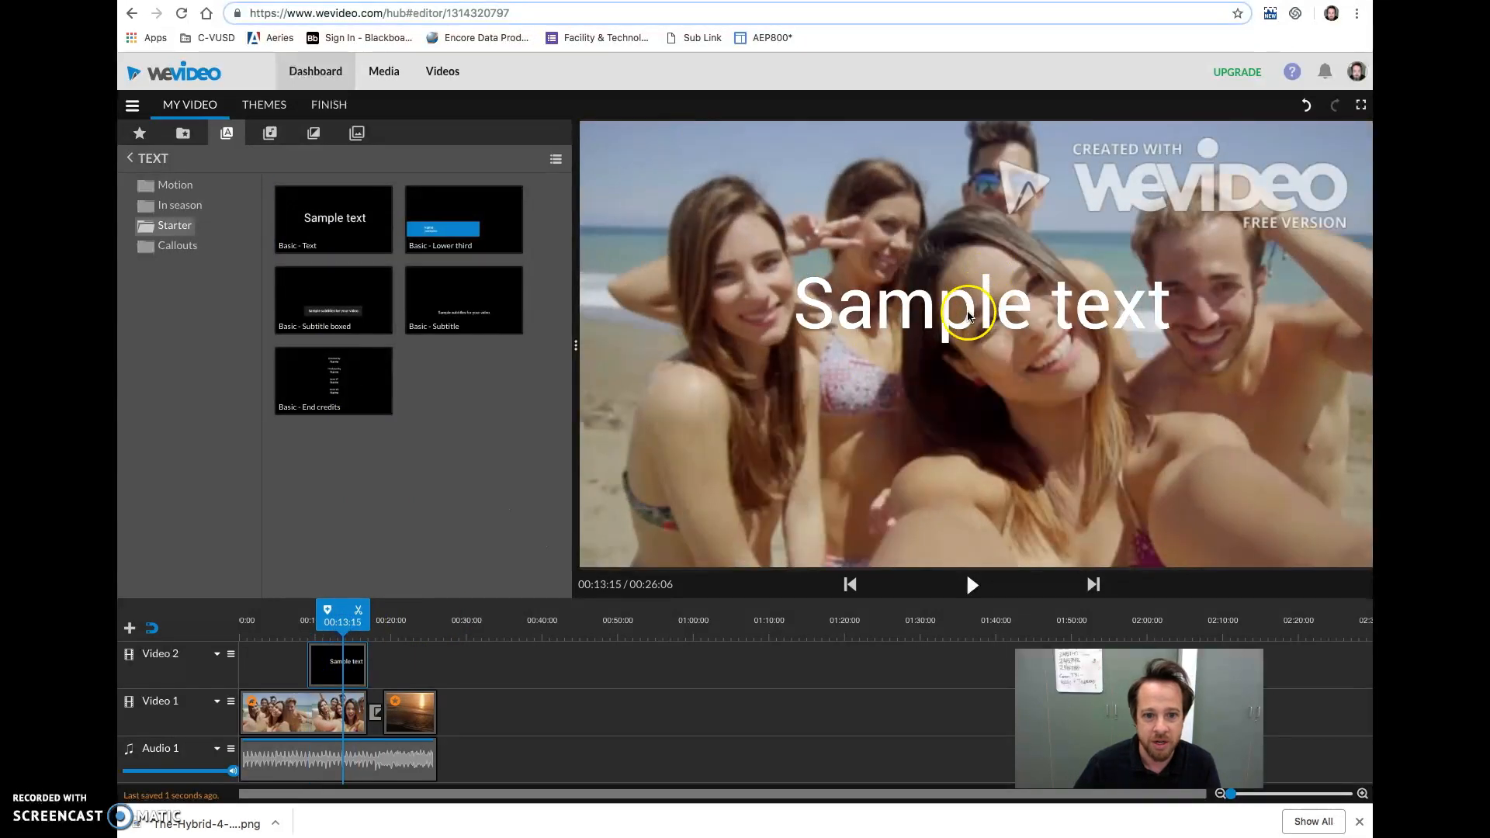
Step: Move the title to the lower part of the frame at x 202, y 616 and change its text to "My Friends and I"
double_click(353, 668)
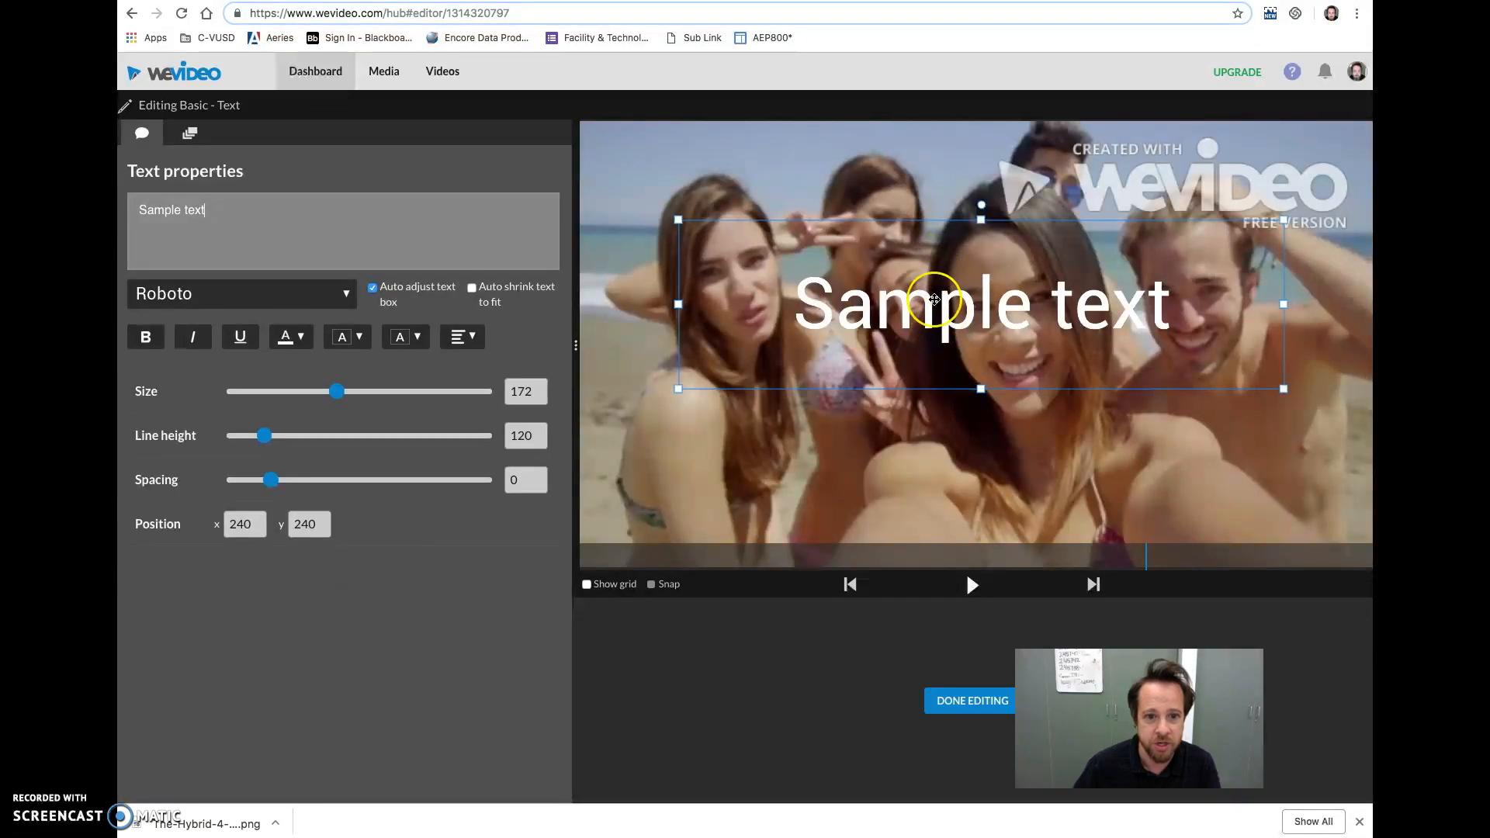
left_click_drag(940, 326, 933, 486)
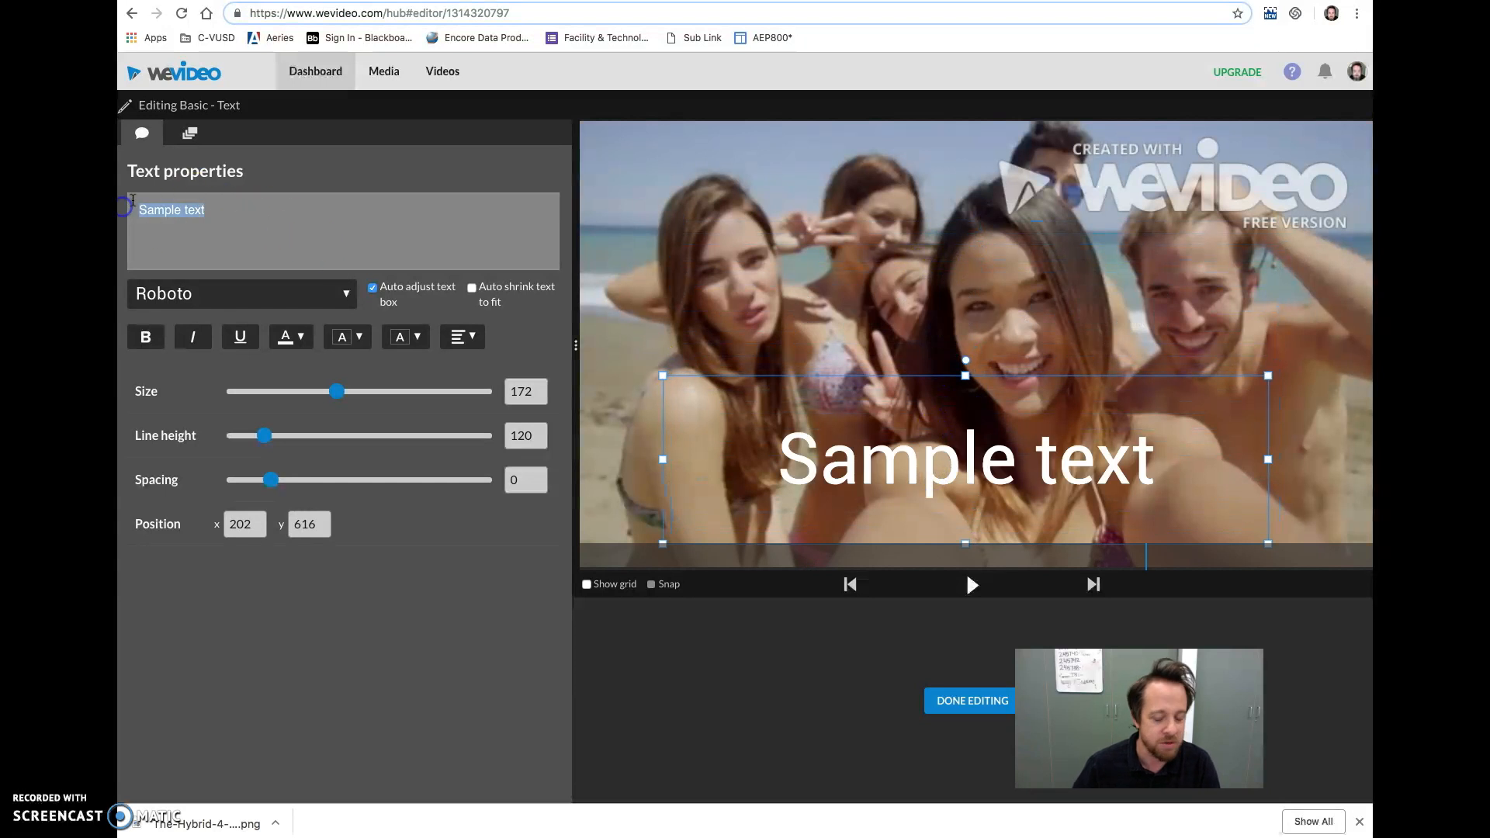
type("My F")
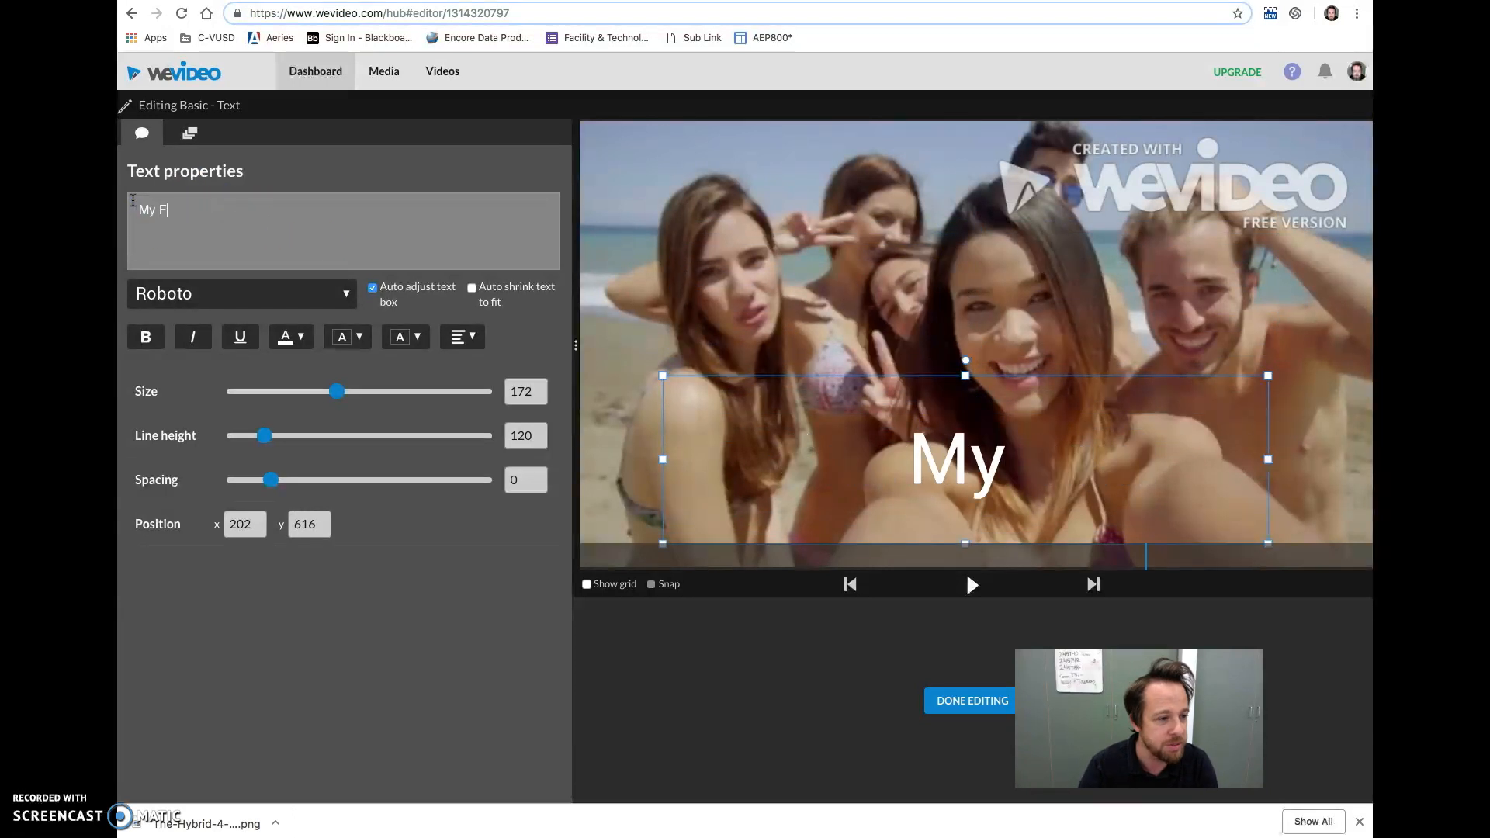
type("riends and I")
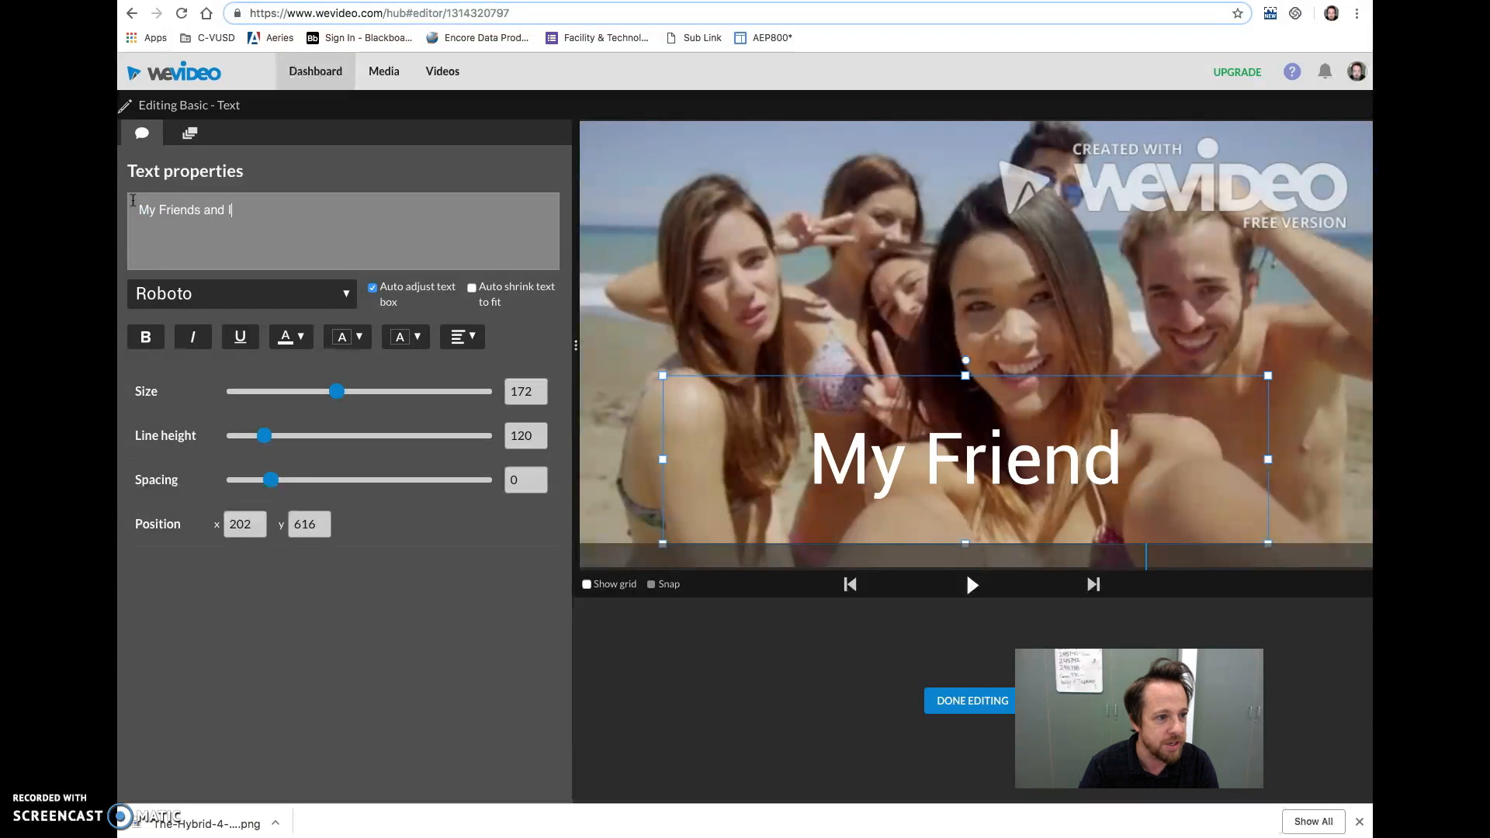
Step: Set the title's text size to 106, finish editing it and play the timeline from the start
left_click_drag(336, 393, 301, 396)
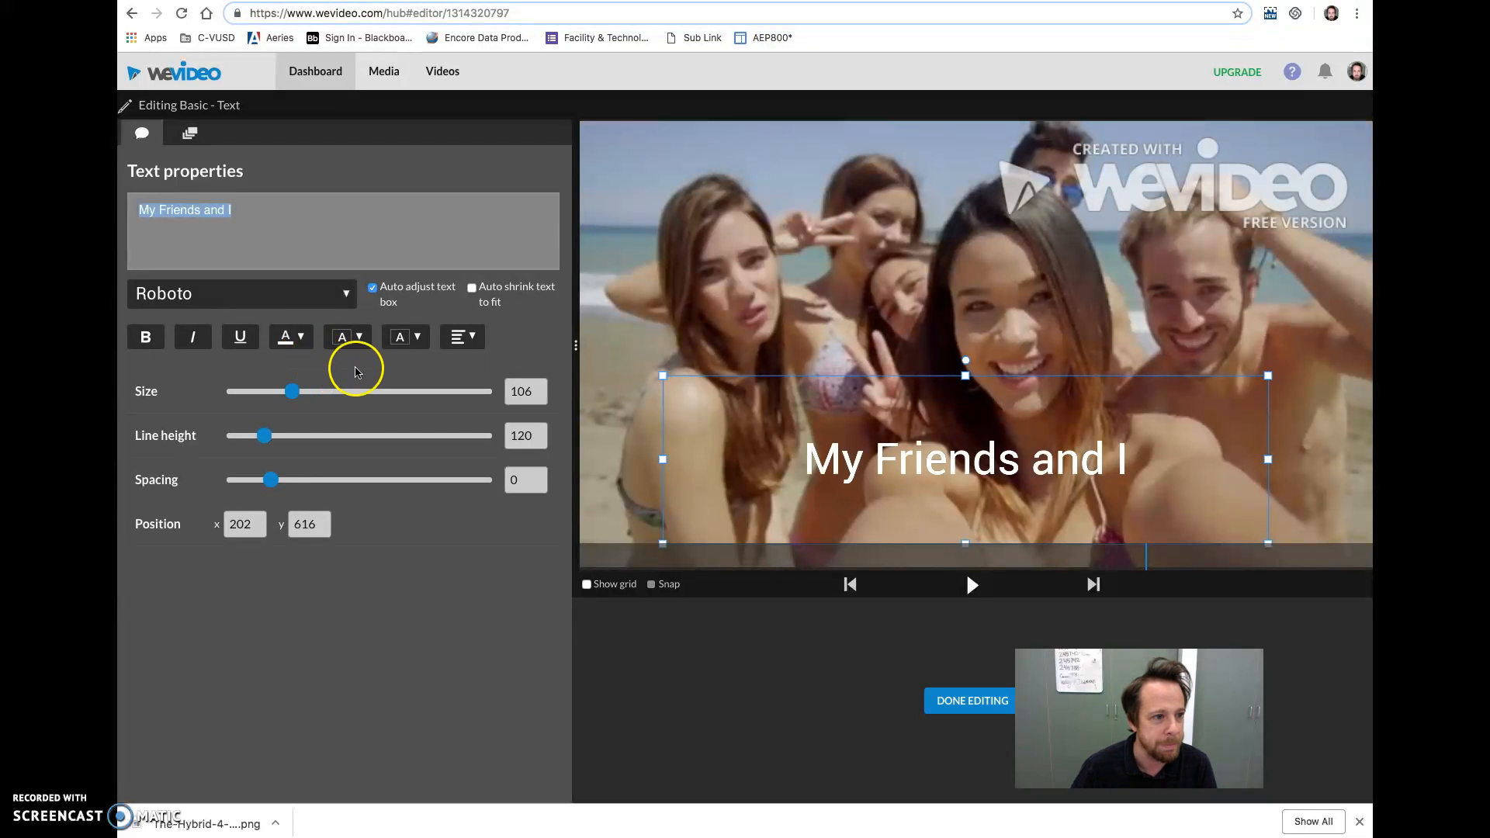
left_click(955, 703)
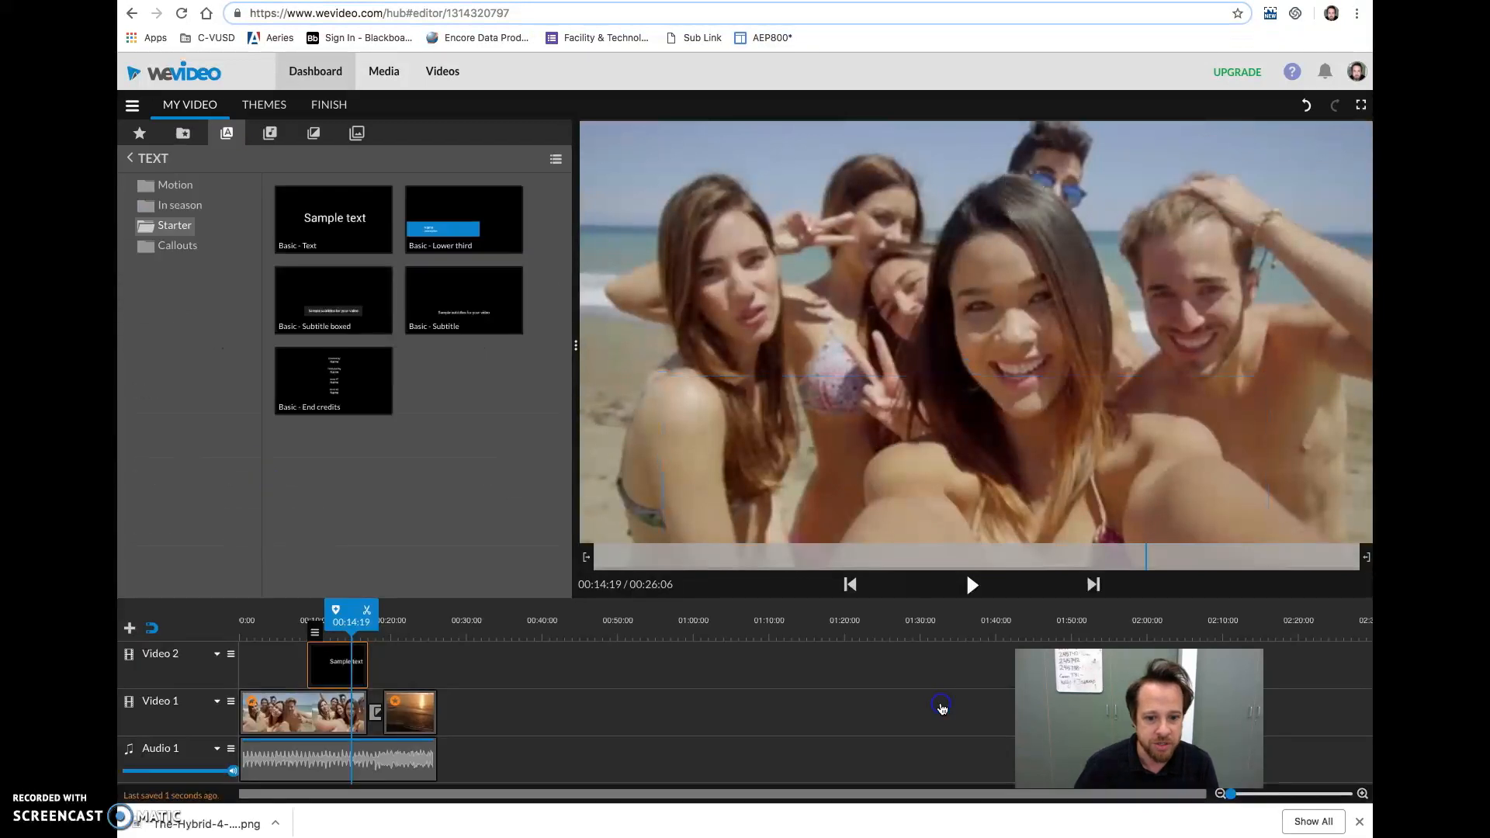
left_click_drag(351, 617, 224, 617)
key("space")
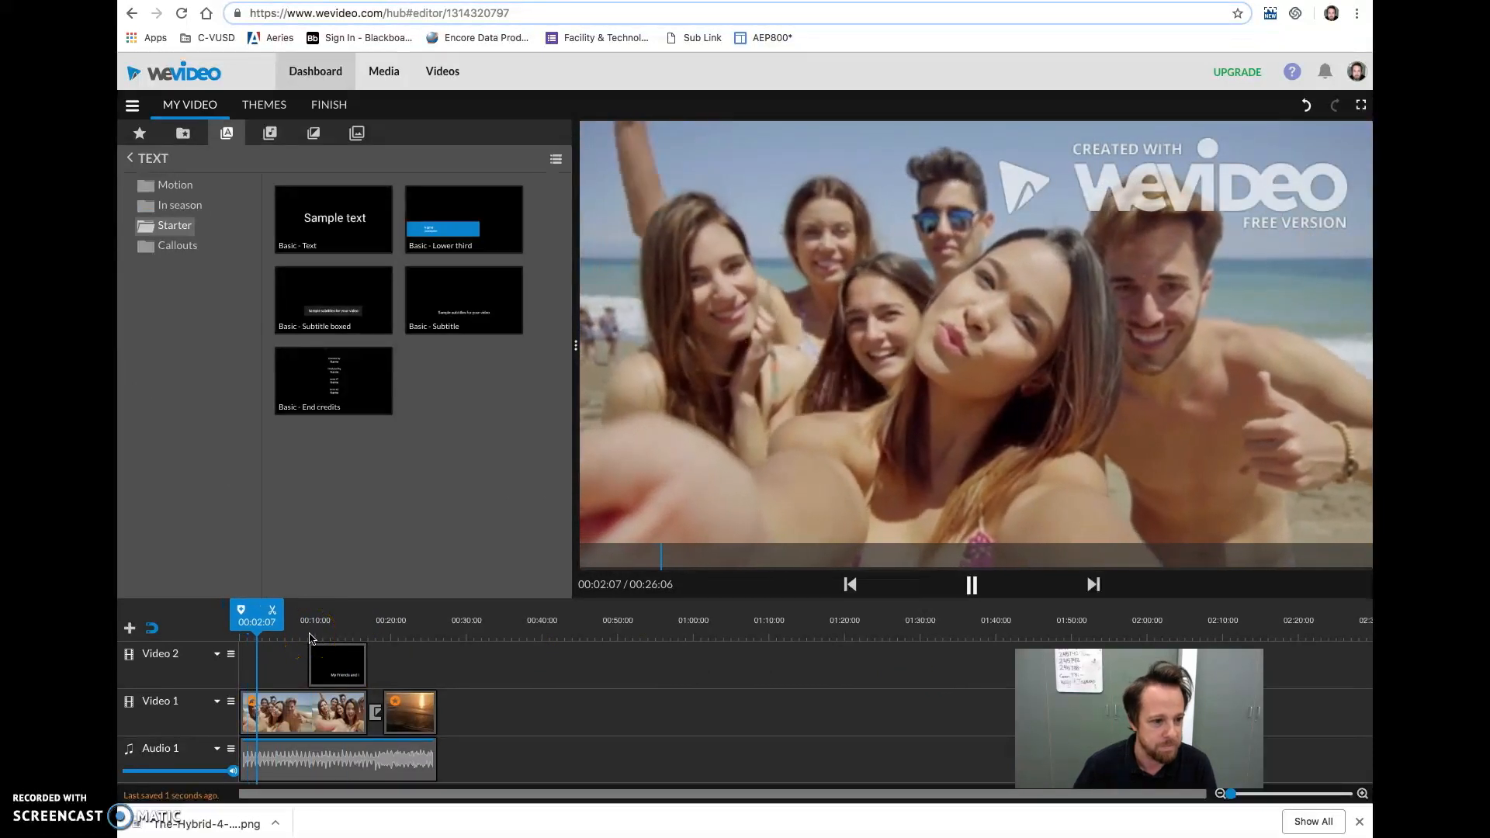
Step: Fade out the end of the music on Audio 1 to 0% volume, starting shortly before the track ends
left_click(432, 760)
left_click_drag(434, 742, 433, 781)
left_click(415, 741)
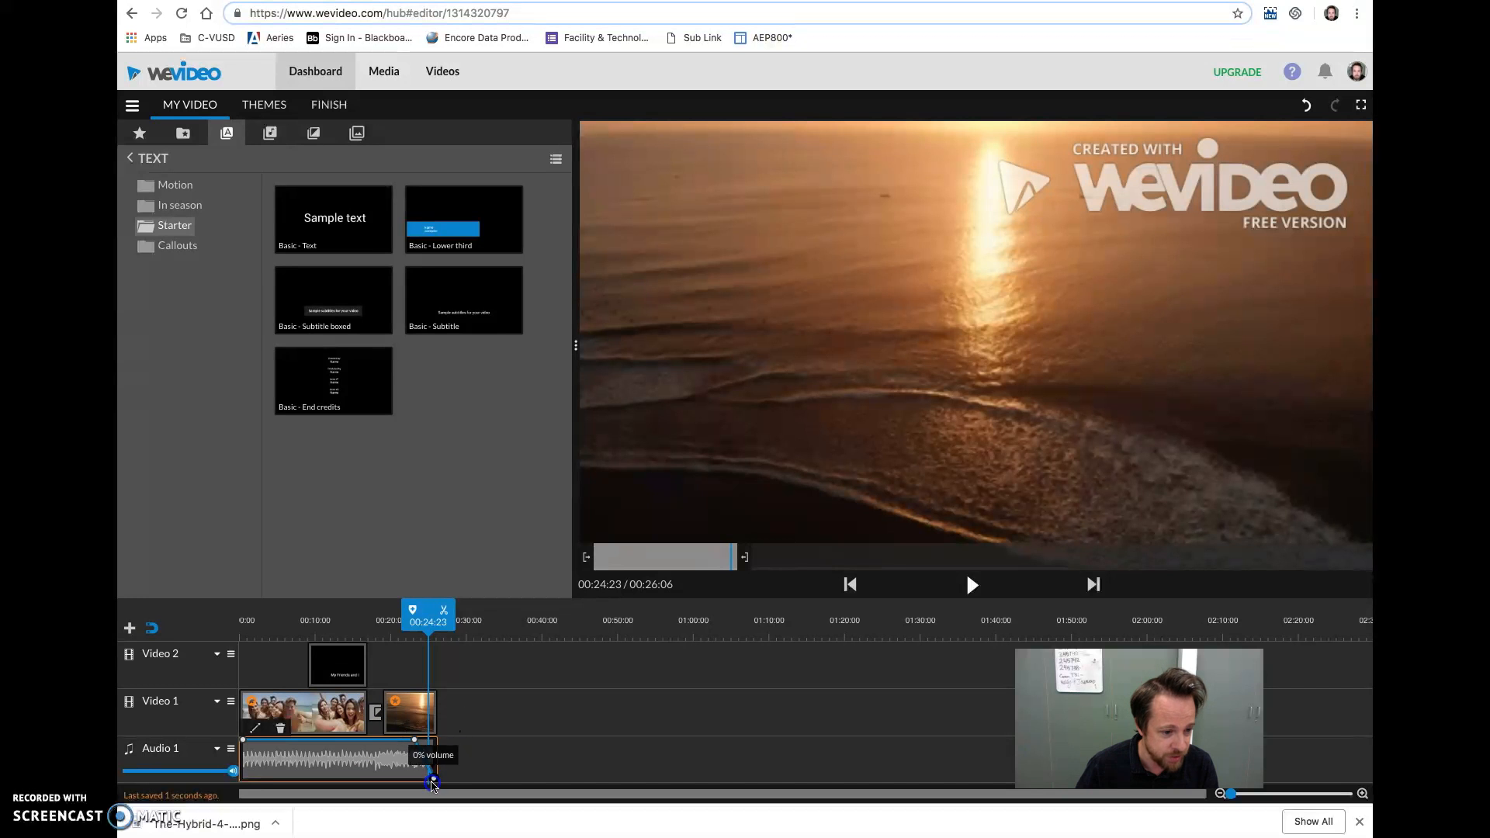
Step: Open the fade options of the sunset clip on Video 1 and lower the opacity at its end
left_click(410, 718)
mouse_move(392, 683)
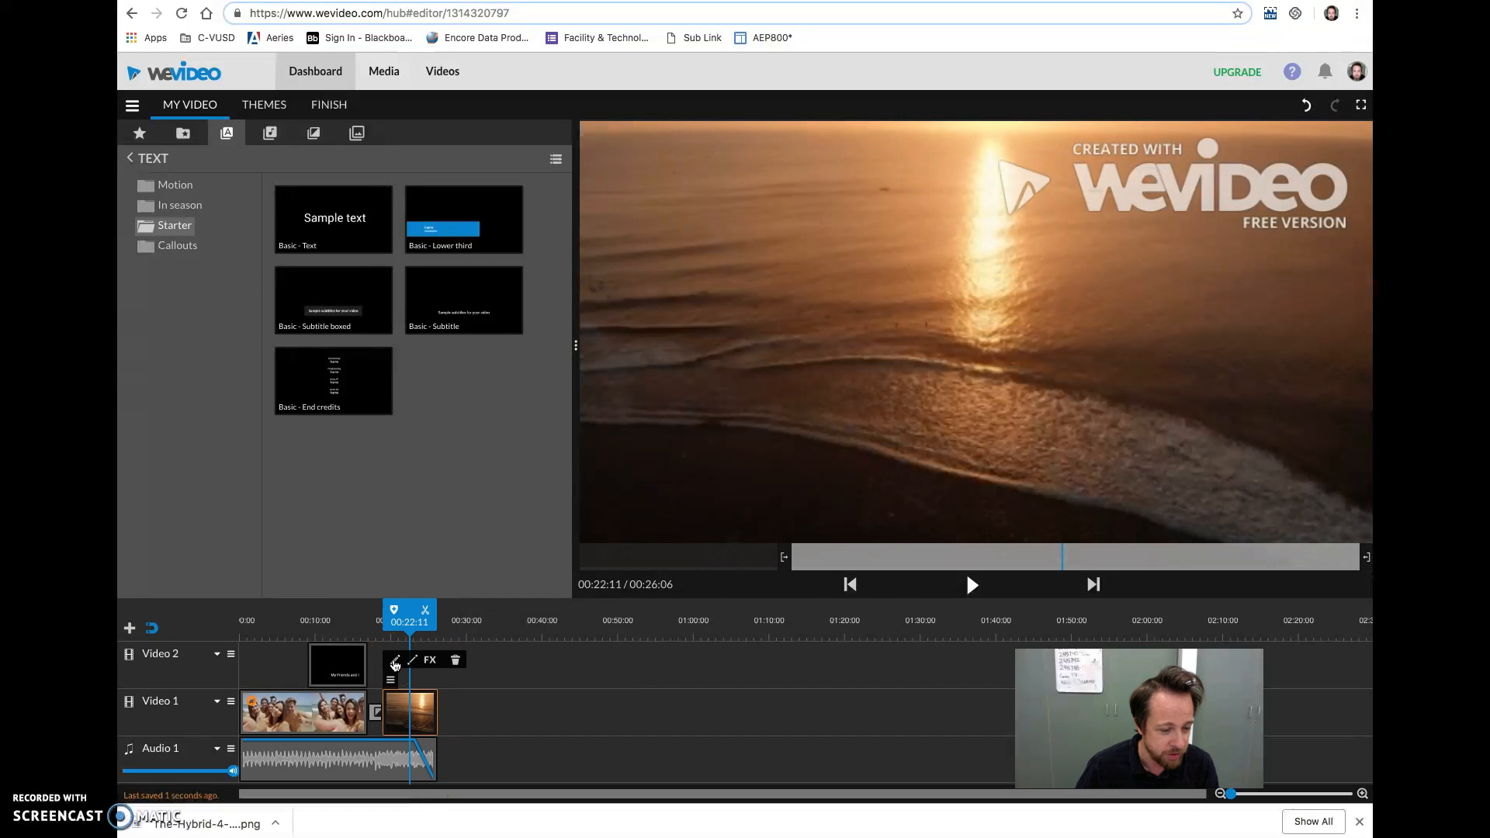
left_click(417, 662)
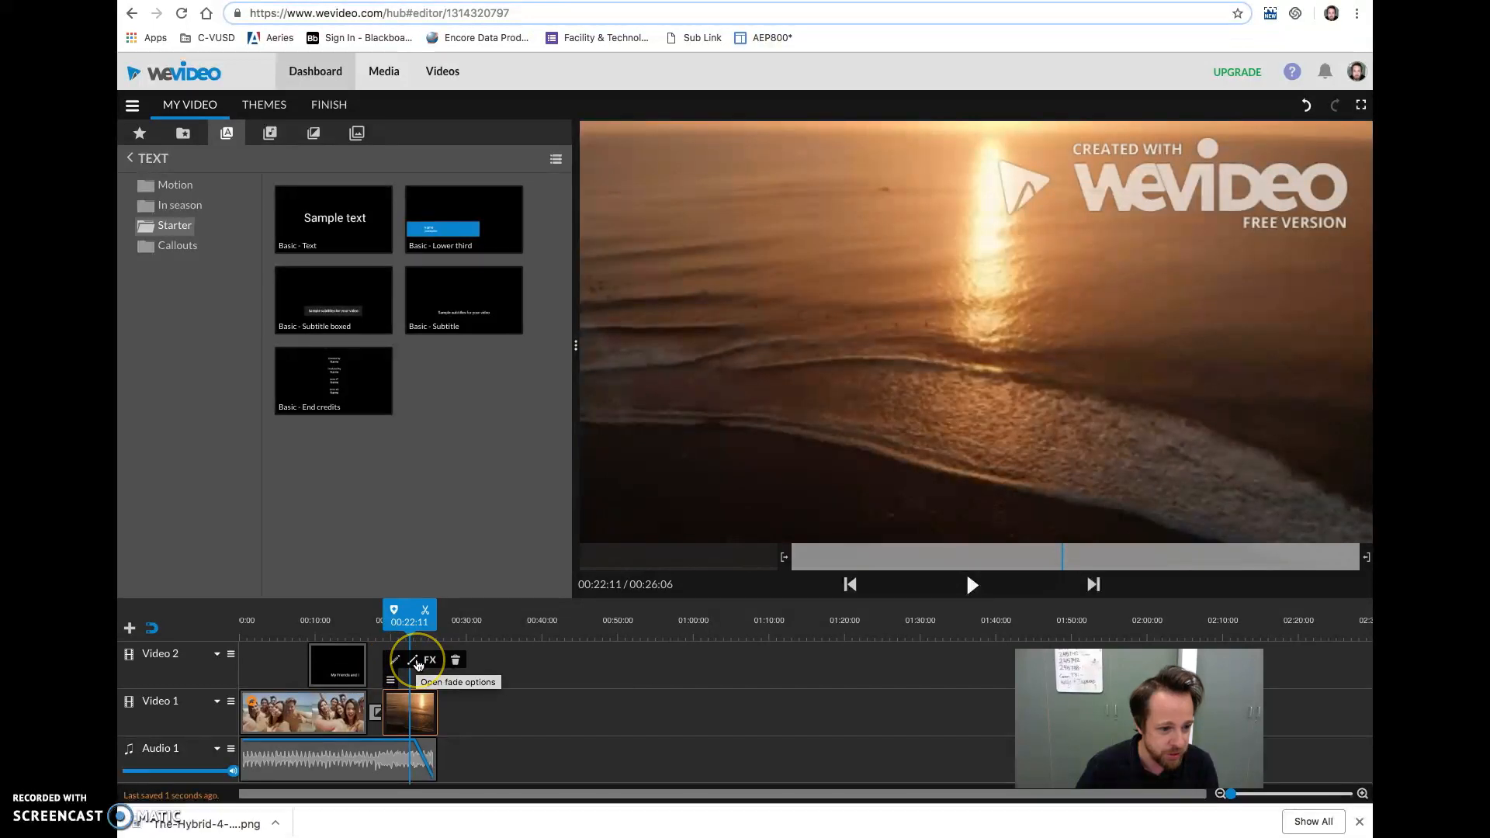
left_click(418, 665)
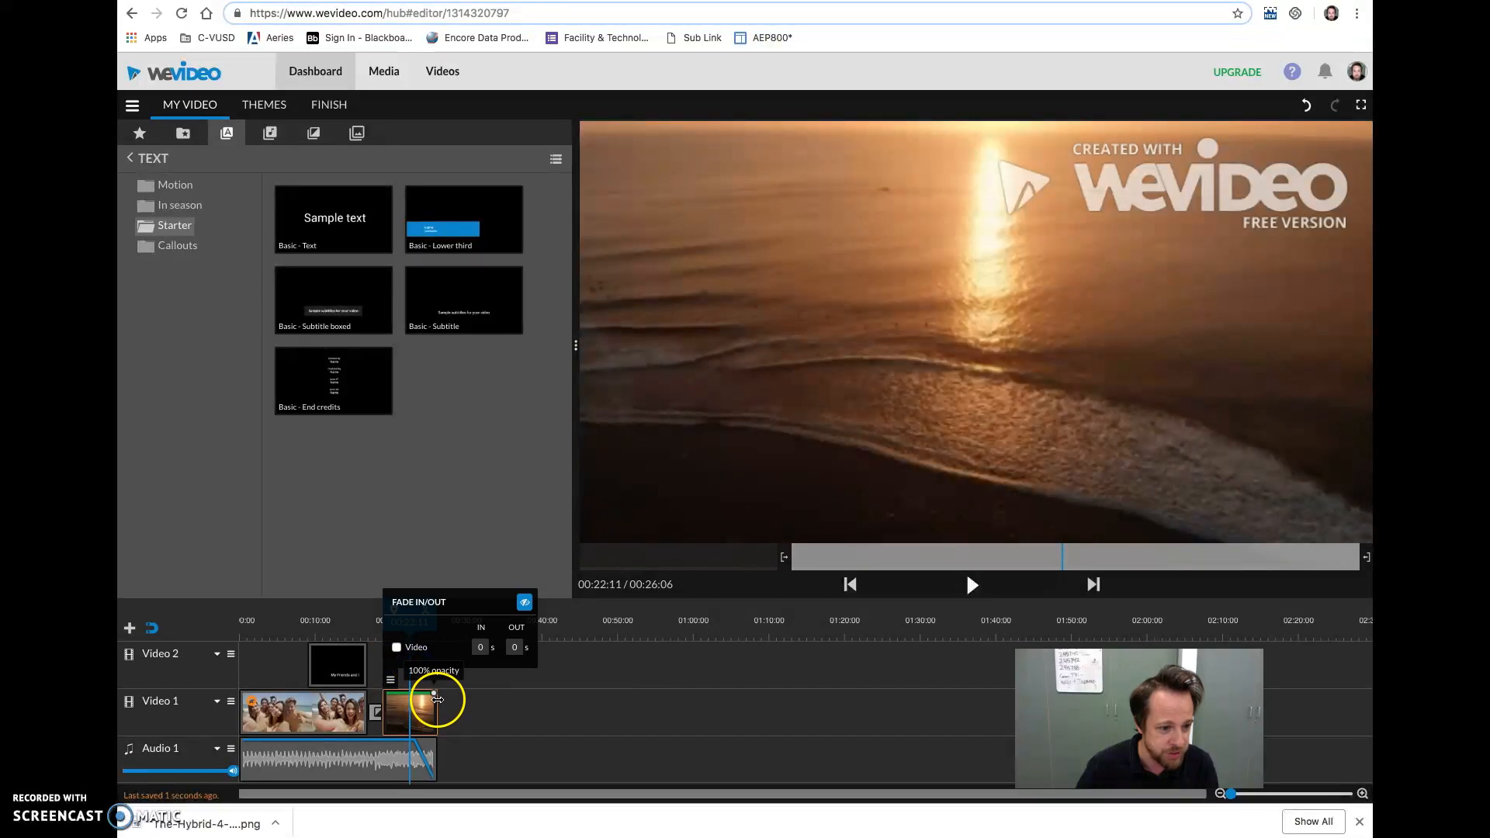
left_click_drag(434, 699, 427, 723)
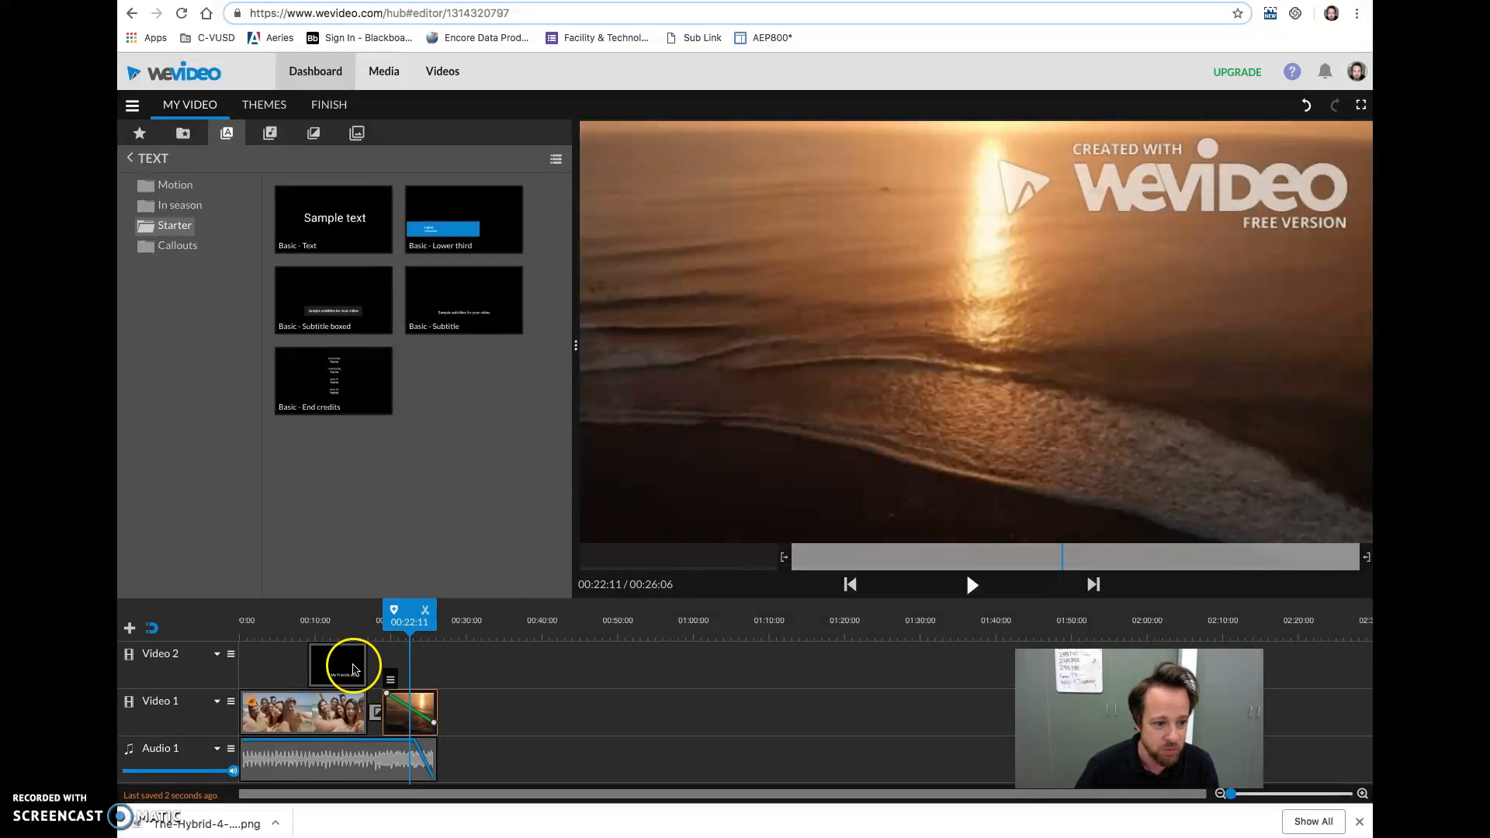
Step: Scrub across the sunset clip and add an opacity point near its end so the fade-out starts later
left_click(369, 624)
left_click_drag(380, 623, 412, 623)
left_click(400, 681)
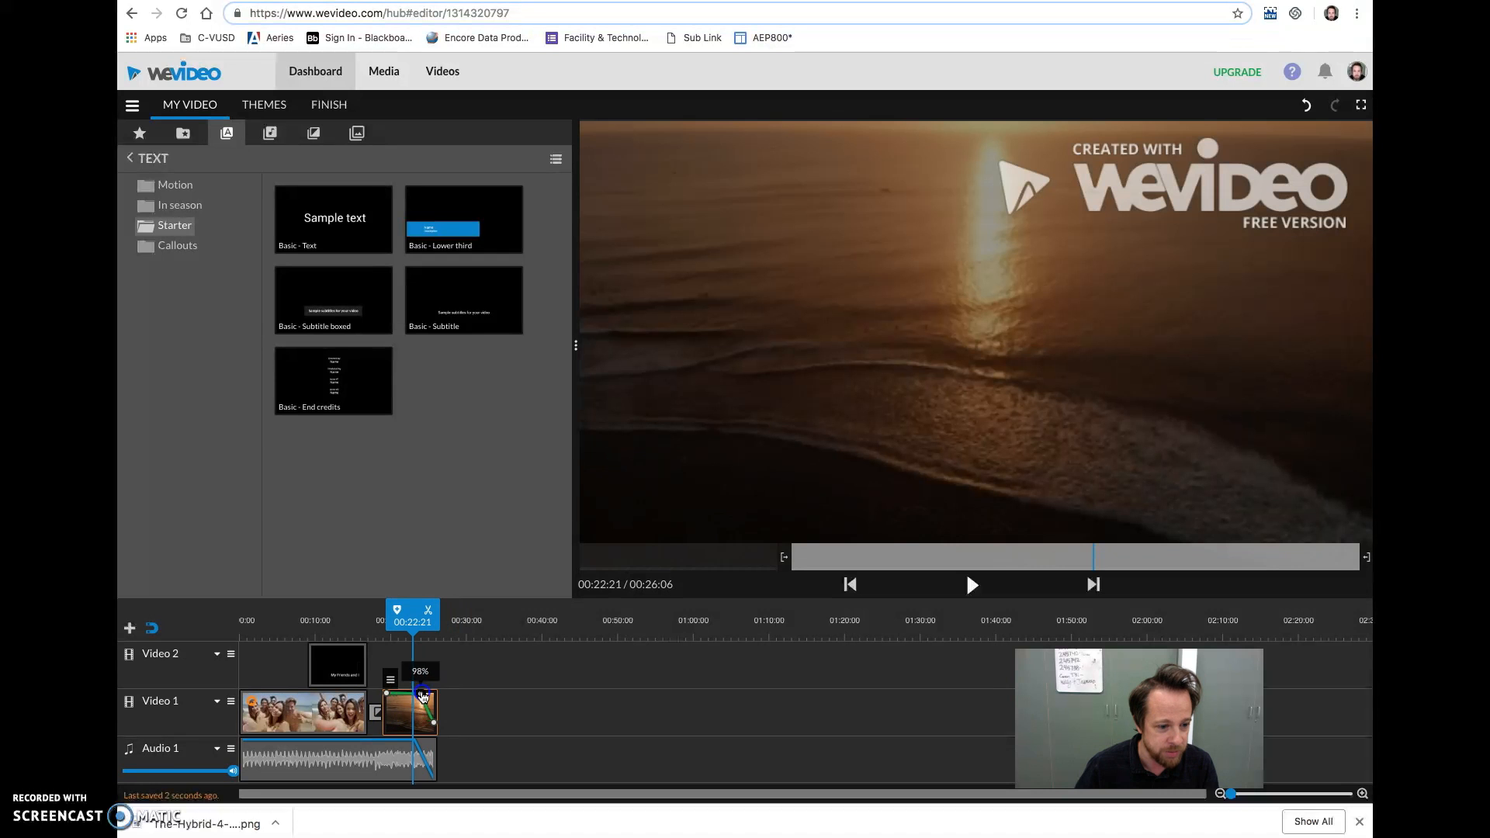
Step: Play the timeline from about 12 seconds through to the end to review the title, transition and fades
left_click_drag(413, 622, 337, 638)
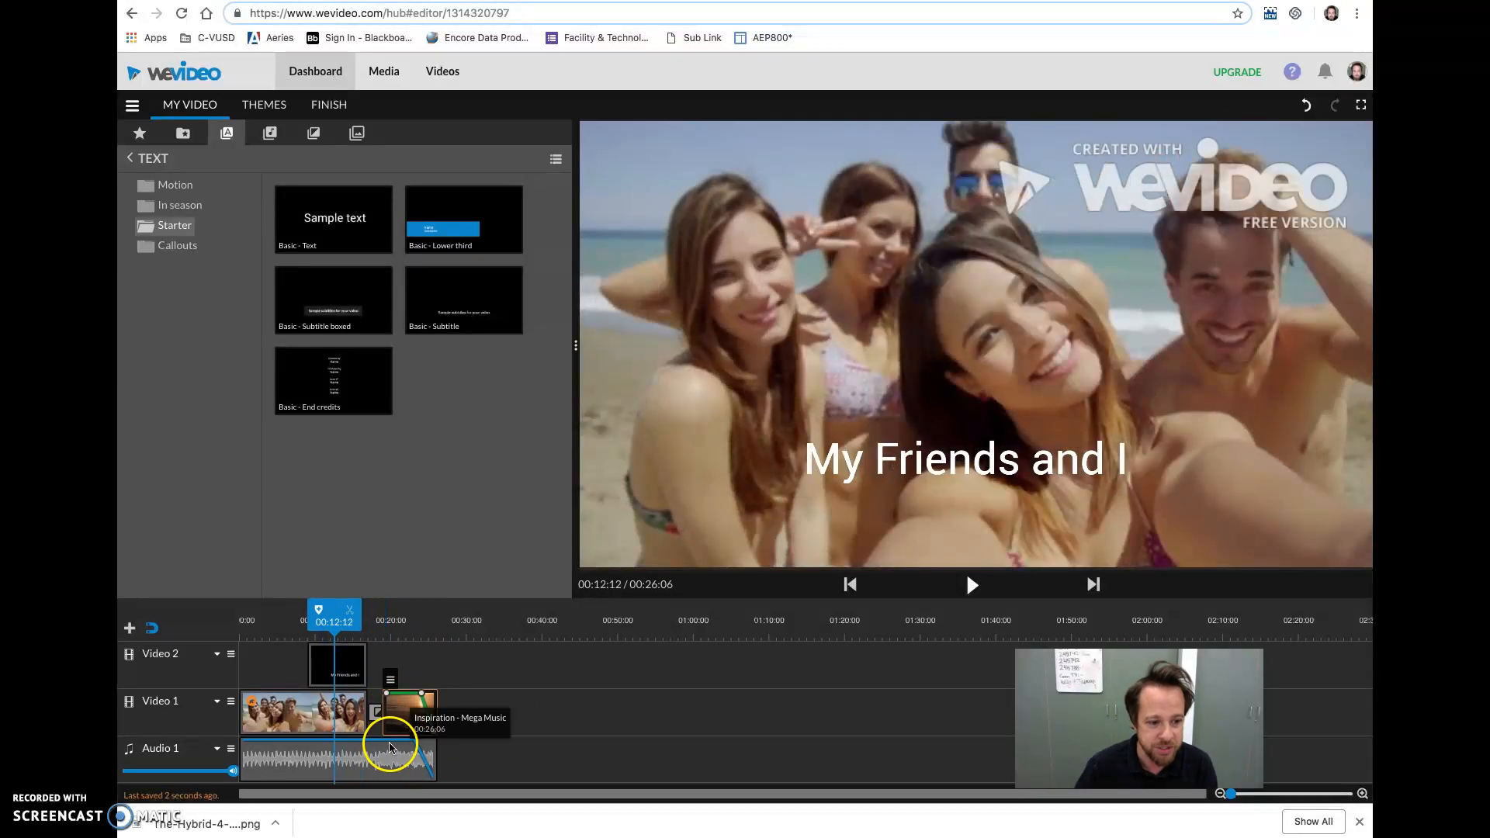
key("space")
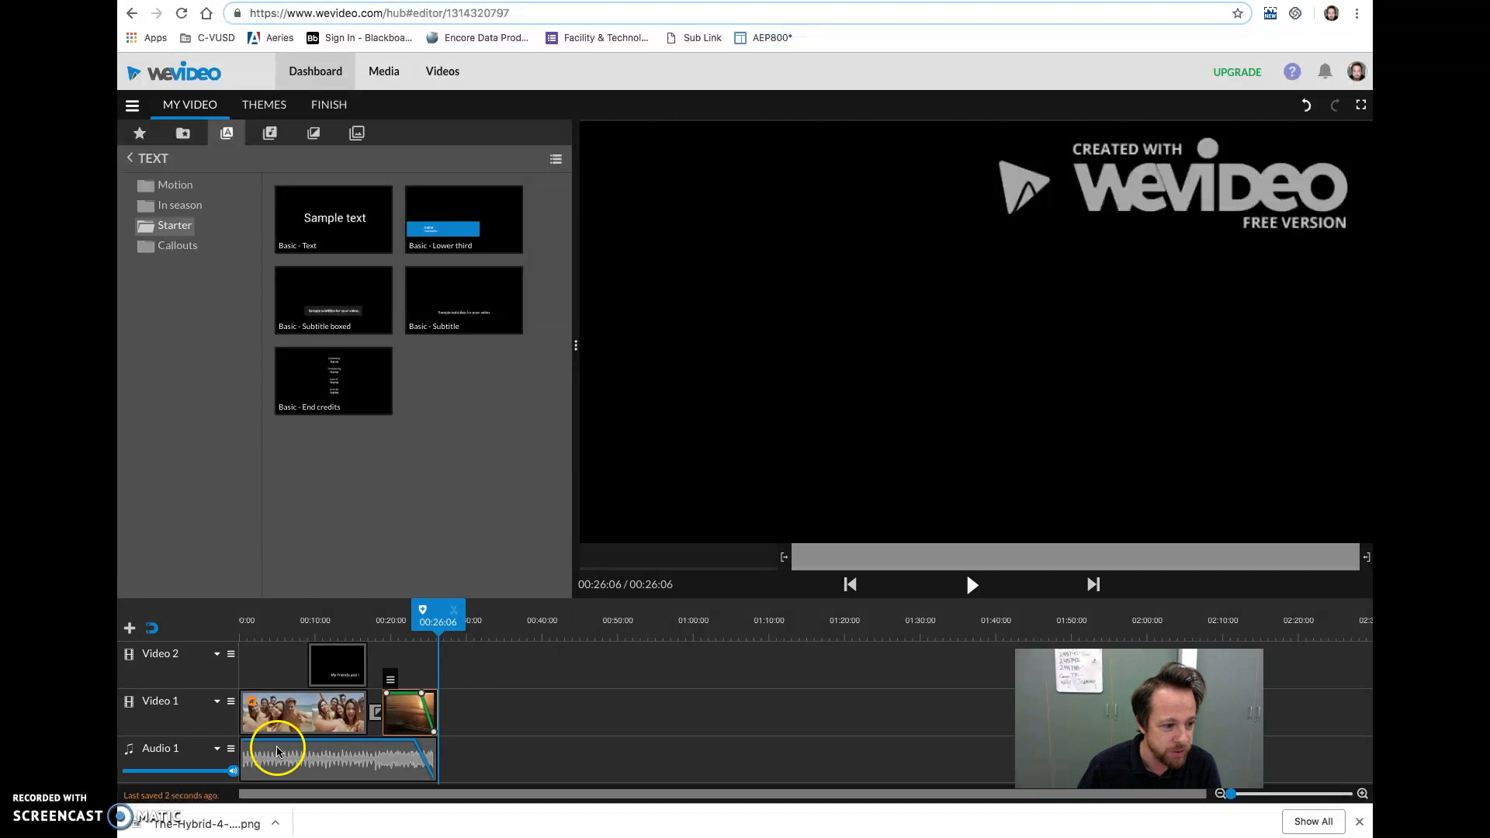
mouse_move(233, 773)
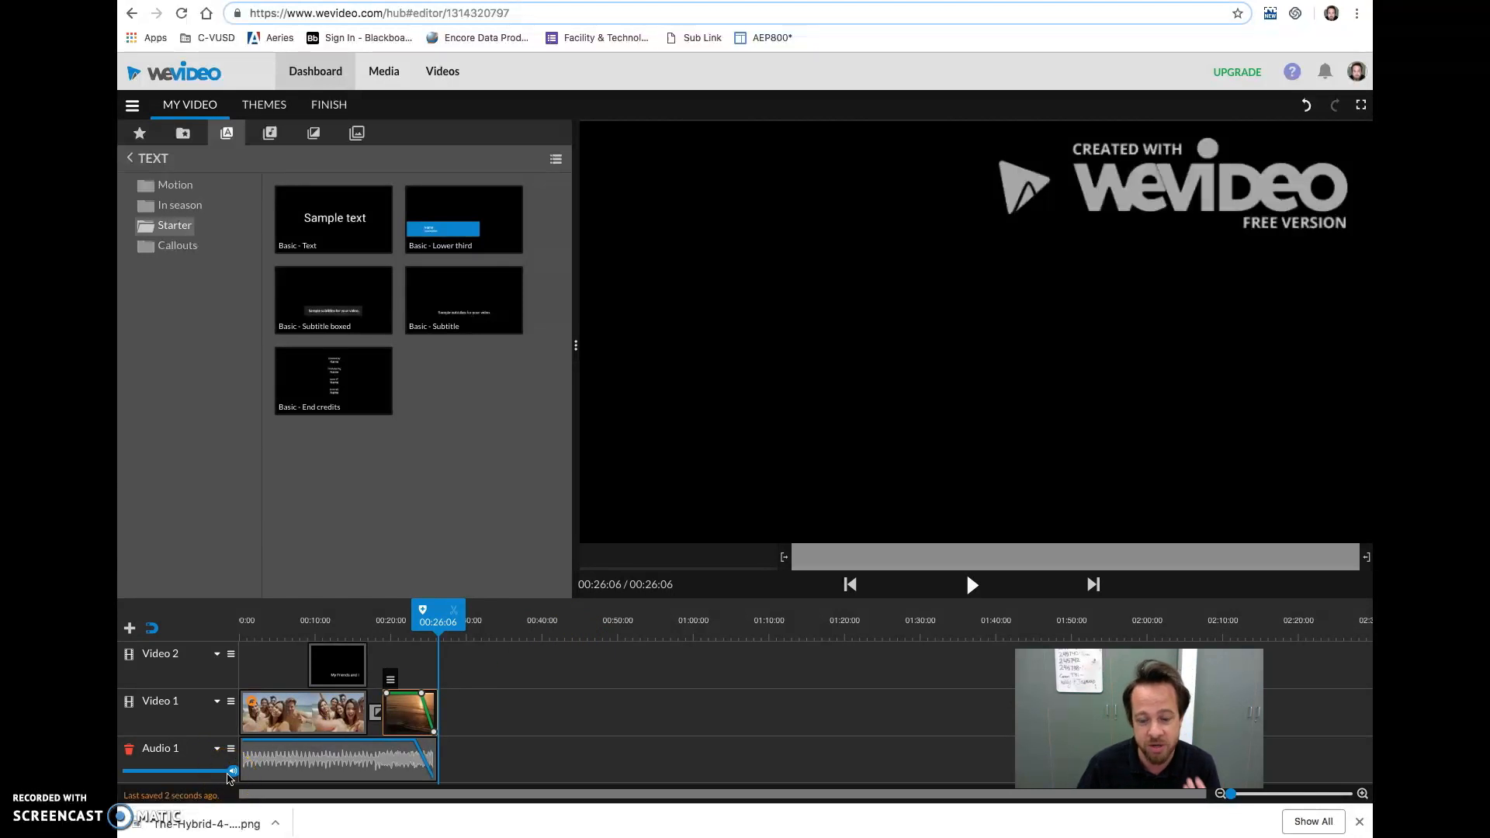
left_click(512, 739)
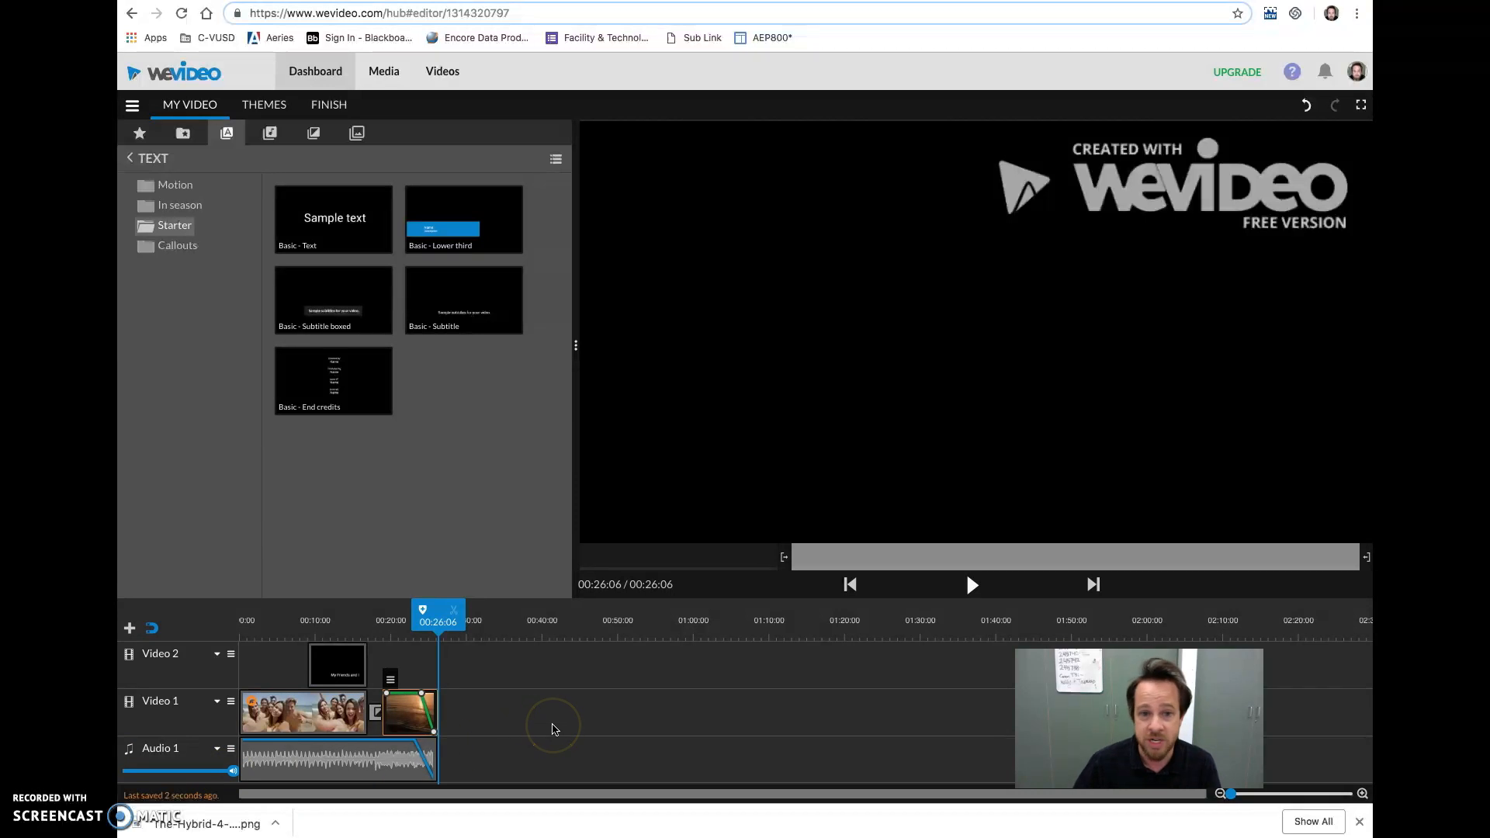
Step: Try to finish the video and cancel the plan upgrade offer
left_click(336, 117)
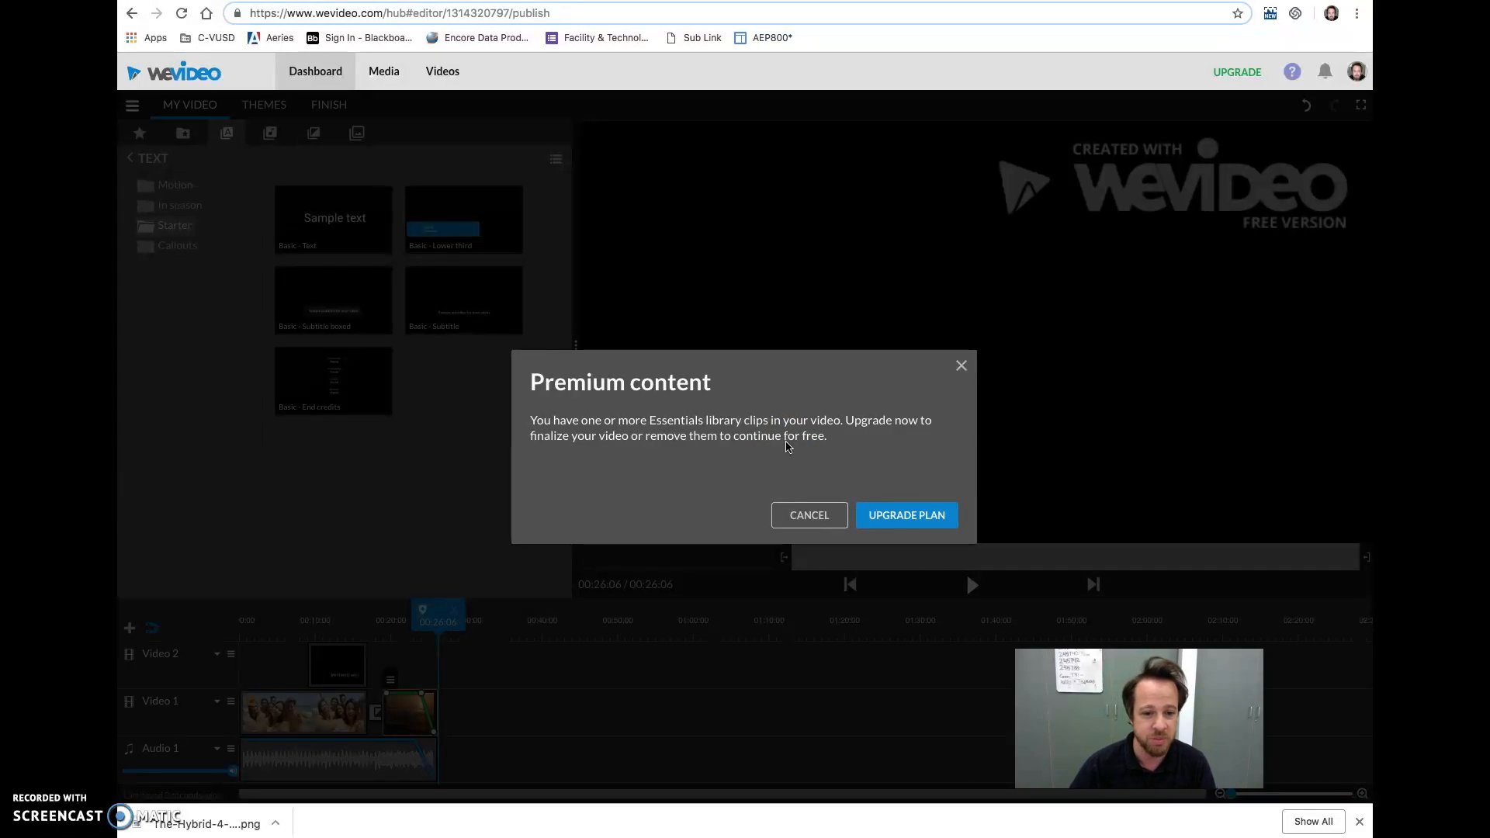
left_click(811, 516)
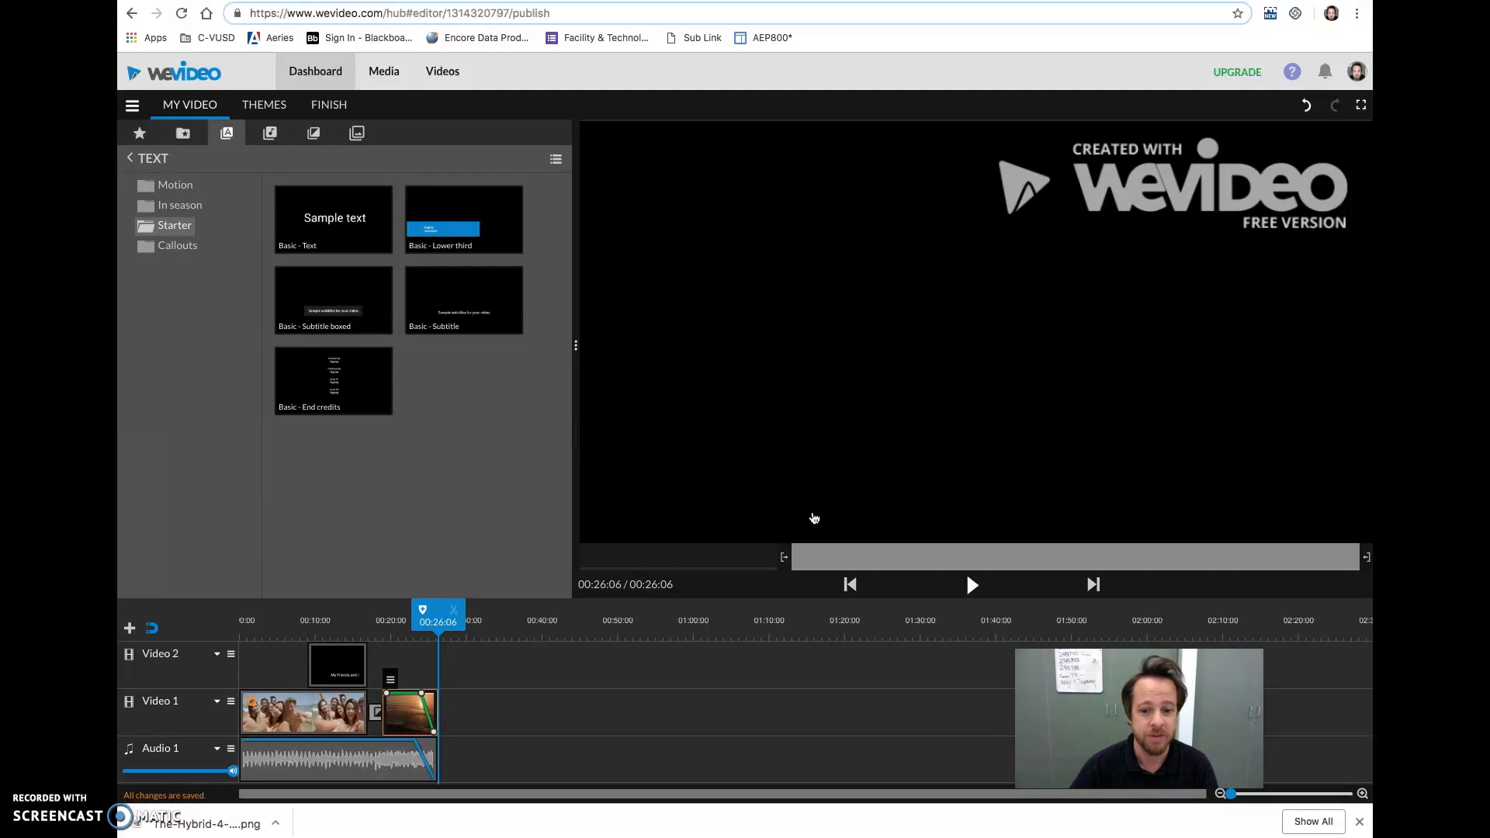
Step: Switch to the 3 WeVideo - Tutorial presentation in Google Slides
key("ctrl+Tab")
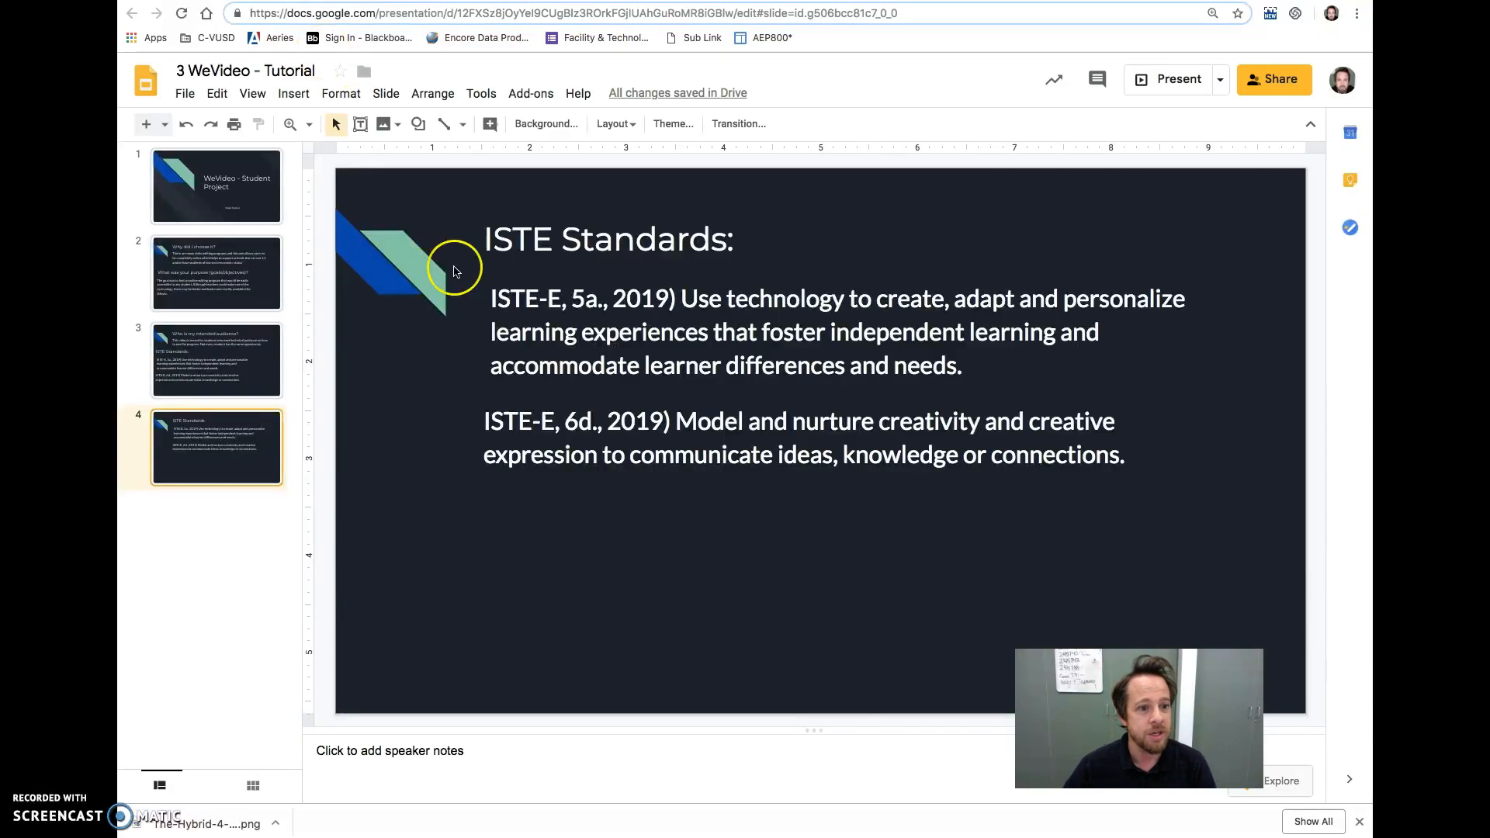